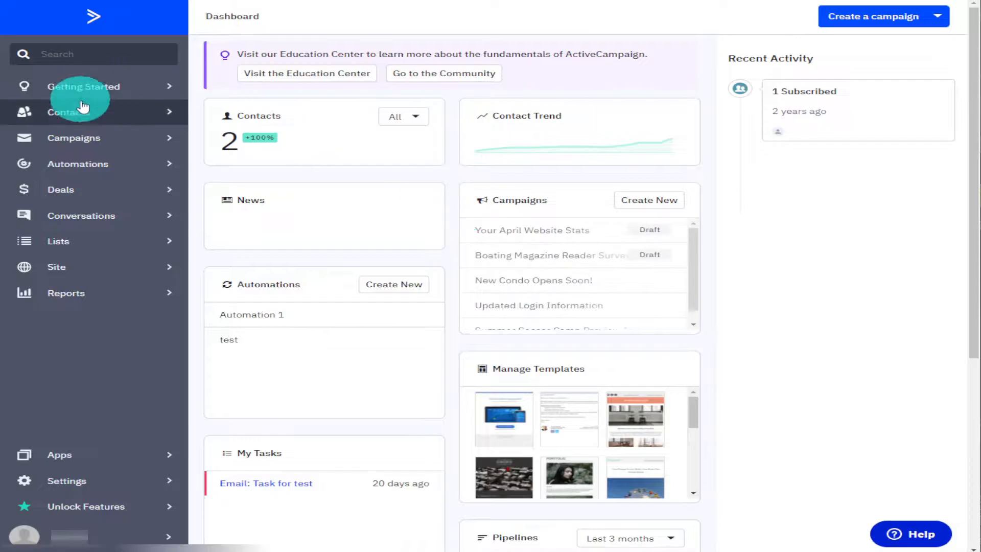
Create a standard campaign named "test" and choose the Master Contact List as its recipients.
{"action": "left_click", "coordinate": [873, 34]}
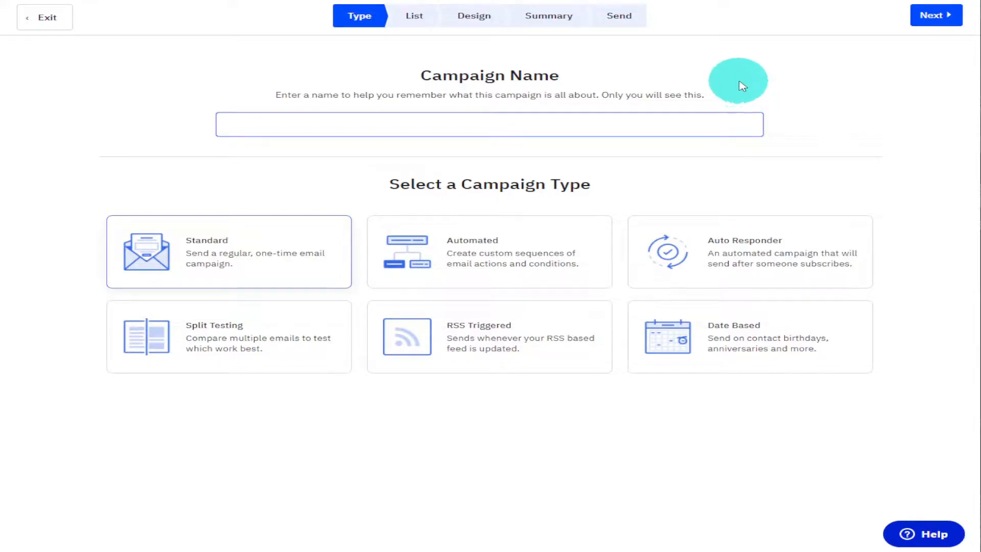
{"action": "type", "text": "test"}
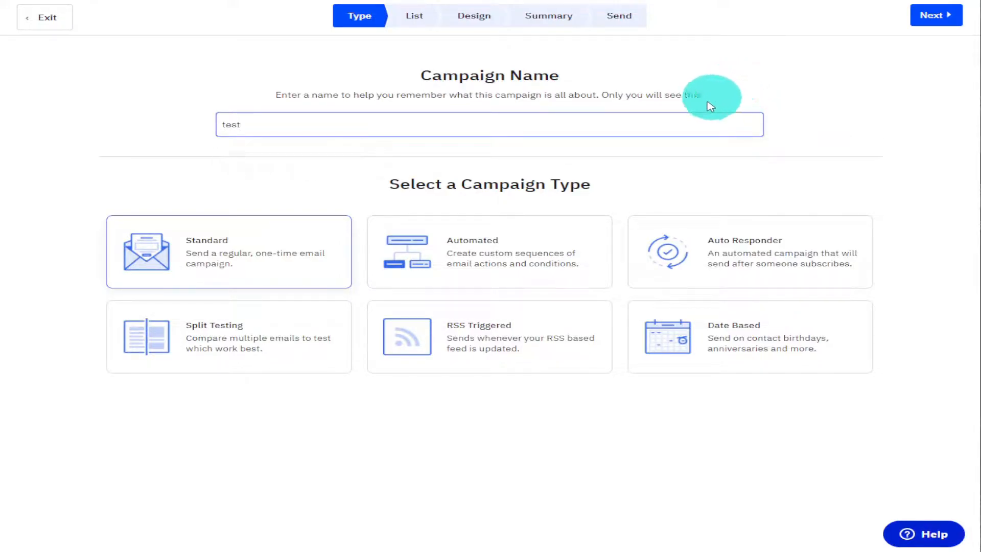
{"action": "left_click", "coordinate": [942, 19]}
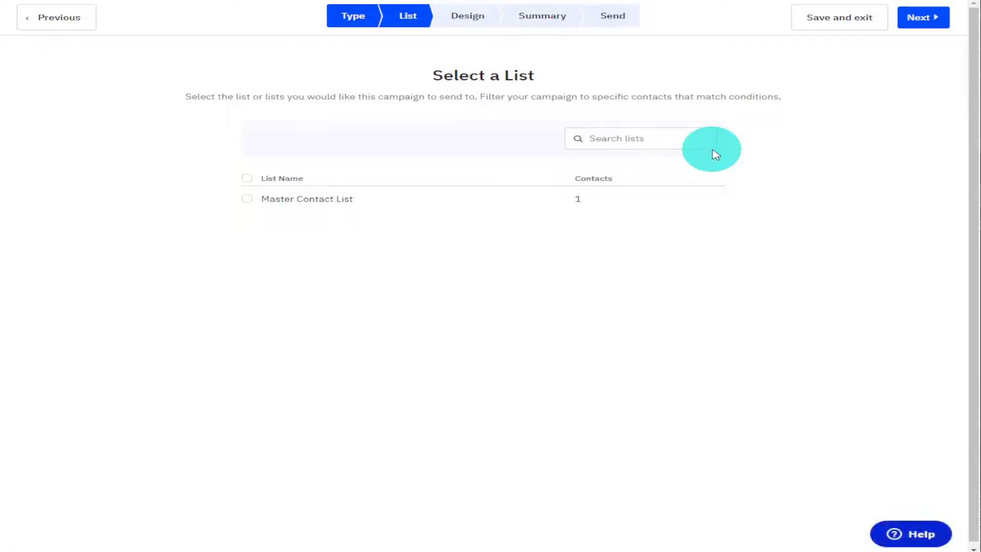
{"action": "left_click", "coordinate": [247, 200]}
{"action": "left_click", "coordinate": [935, 22]}
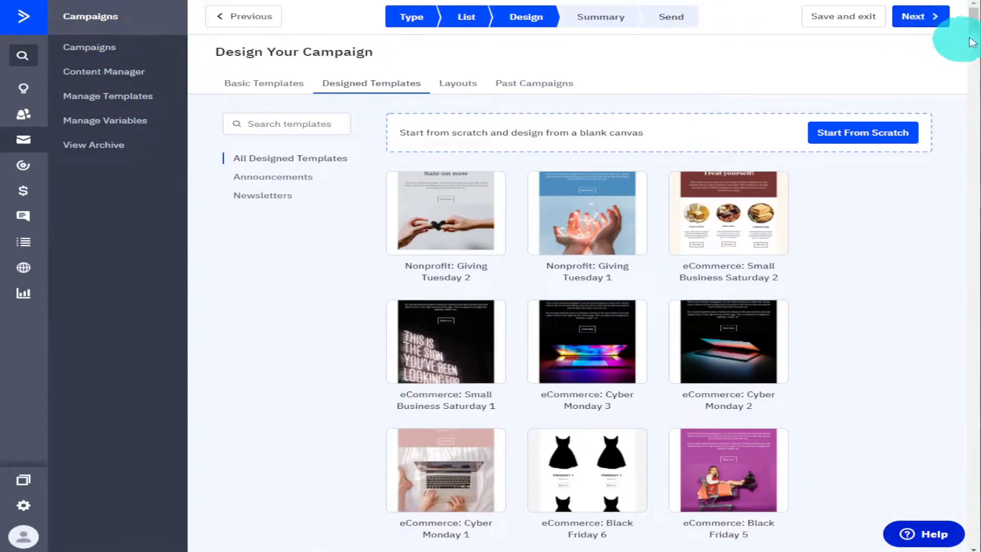
Start the campaign design from scratch with the Standard template type and the email subject "test".
{"action": "mouse_move", "coordinate": [972, 24]}
{"action": "left_mouse_down"}
{"action": "mouse_move", "coordinate": [950, 347]}
{"action": "mouse_move", "coordinate": [974, 134]}
{"action": "mouse_move", "coordinate": [972, 17]}
{"action": "left_mouse_up"}
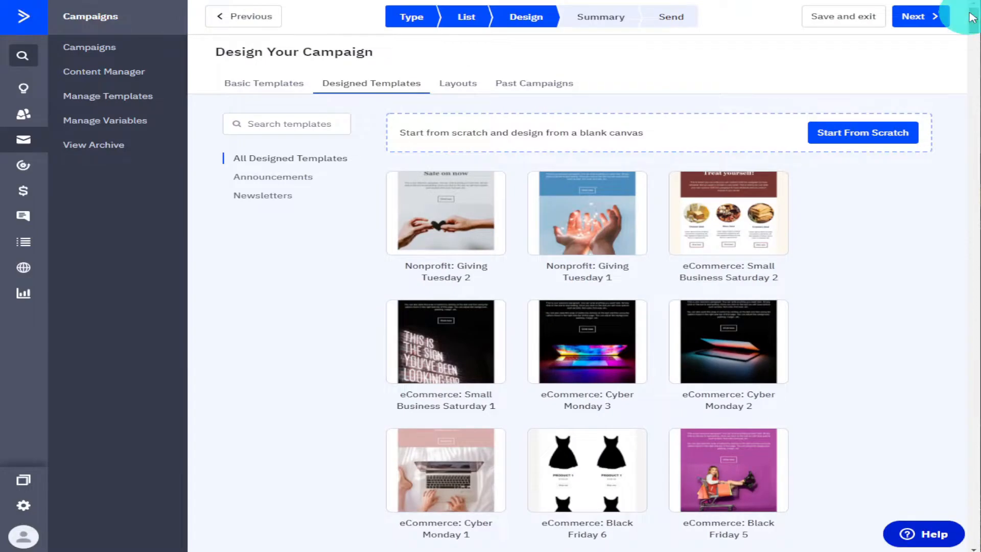
{"action": "left_click", "coordinate": [870, 133]}
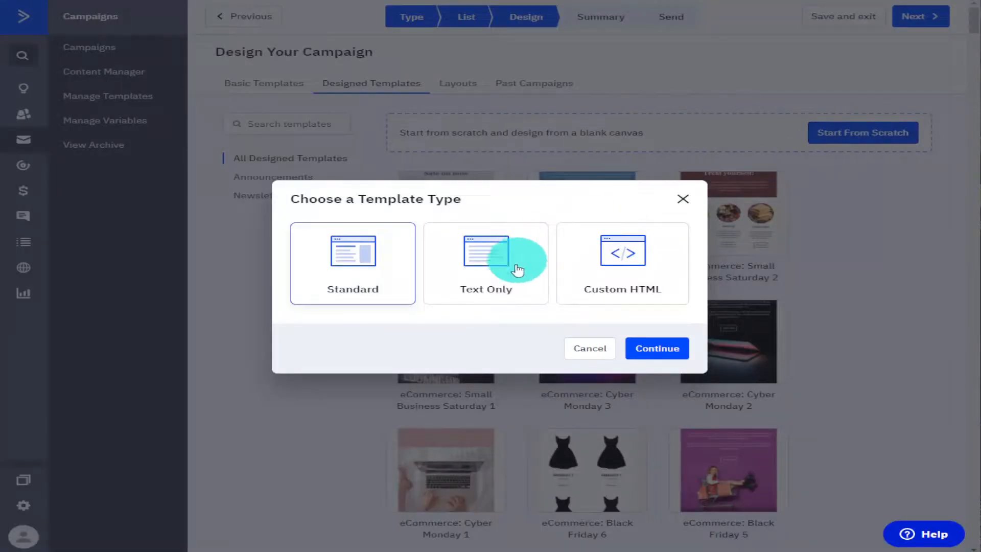
{"action": "left_click", "coordinate": [654, 352]}
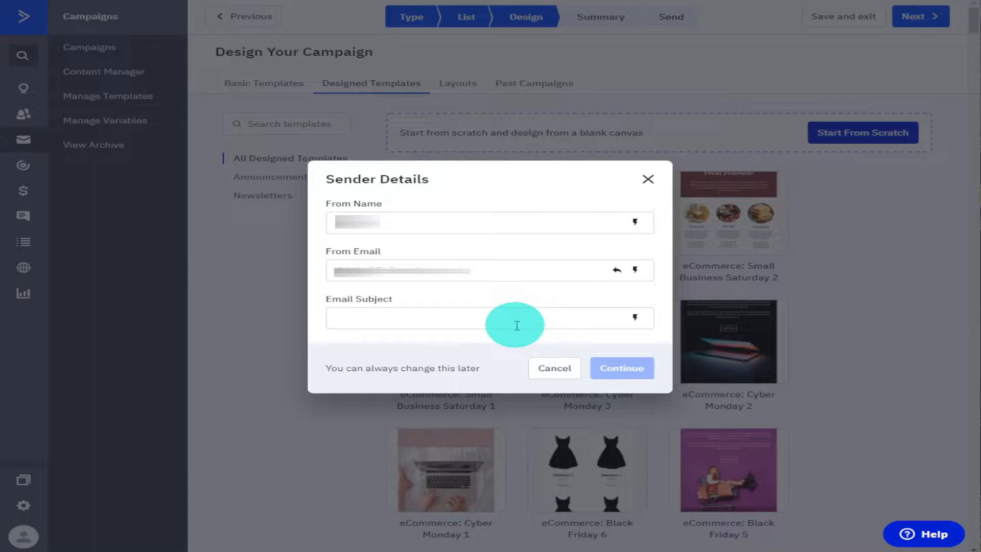
{"action": "left_click", "coordinate": [516, 325]}
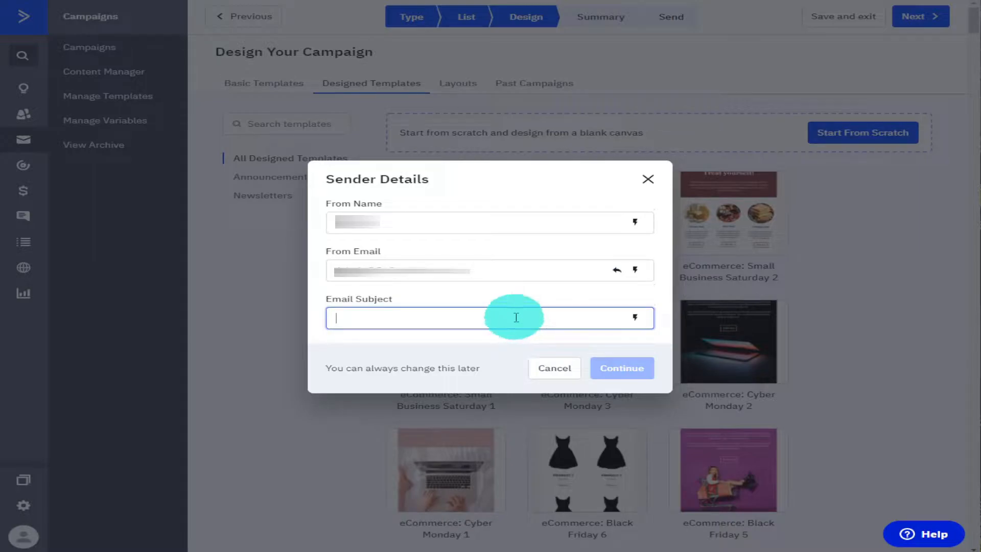
{"action": "type", "text": "test"}
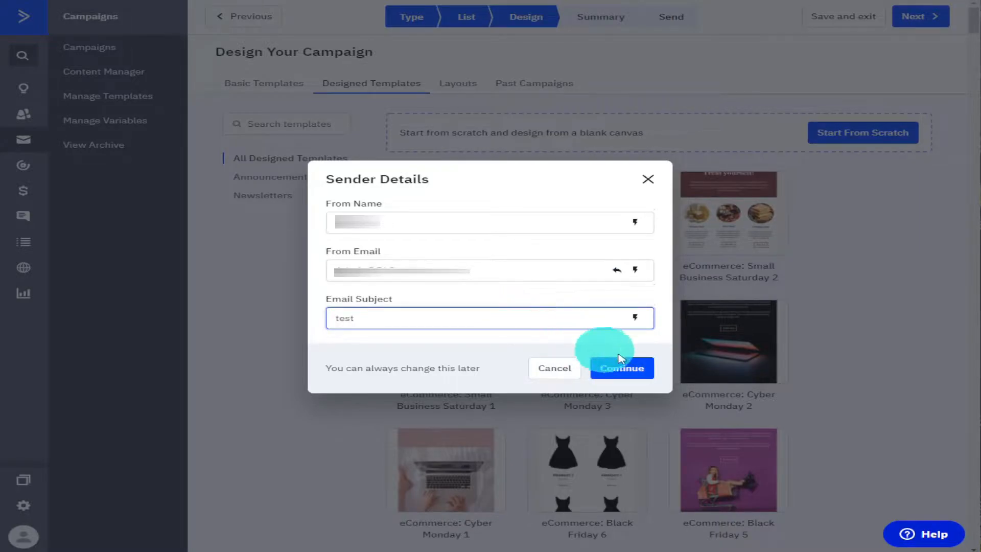
{"action": "left_click", "coordinate": [638, 371]}
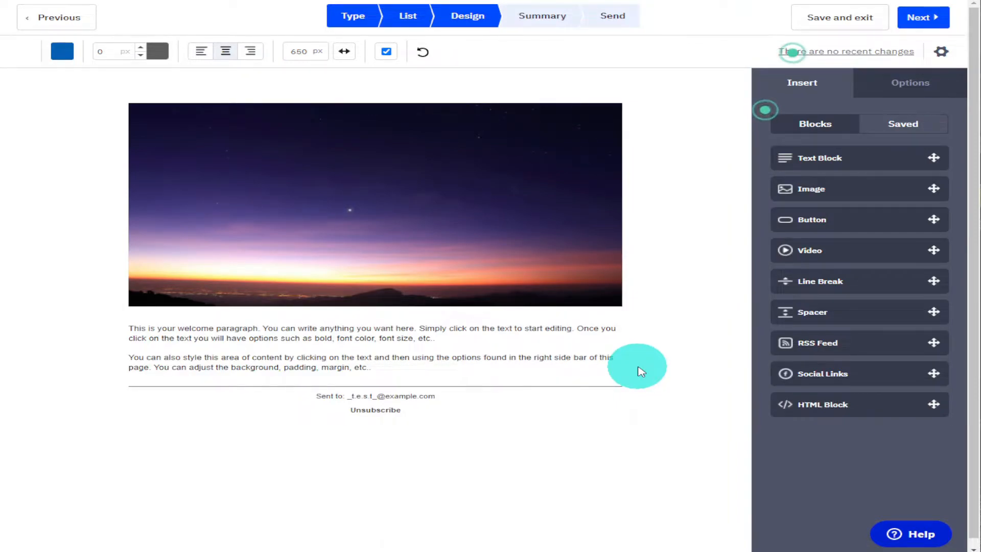
Delete the sunset image block above the welcome paragraph.
{"action": "mouse_move", "coordinate": [613, 274]}
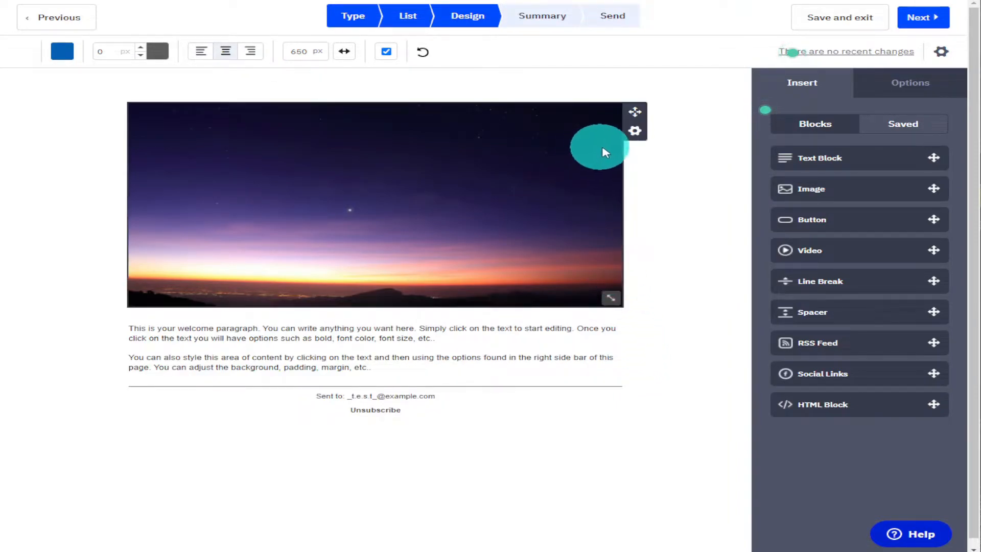
{"action": "left_click", "coordinate": [637, 133]}
{"action": "left_click", "coordinate": [617, 218]}
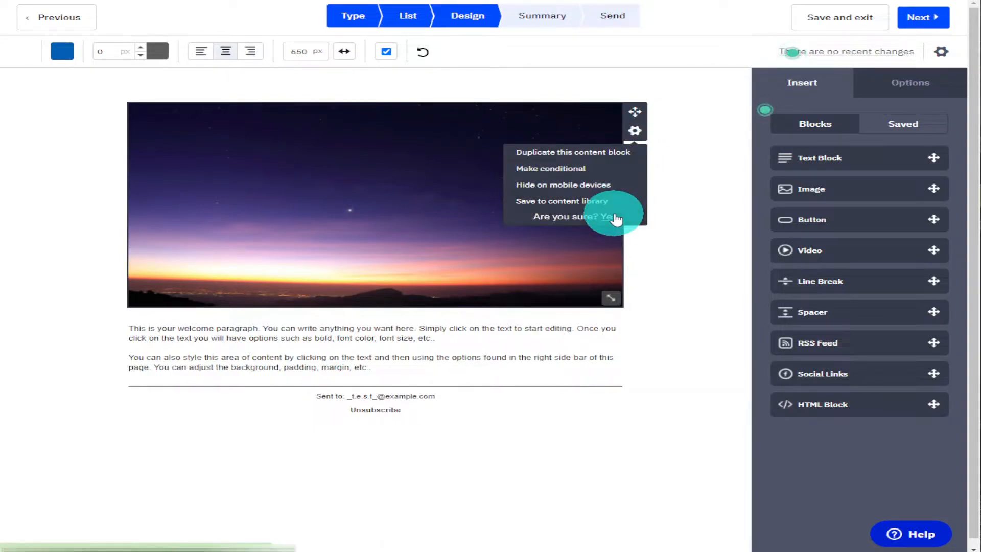
{"action": "left_click", "coordinate": [617, 218]}
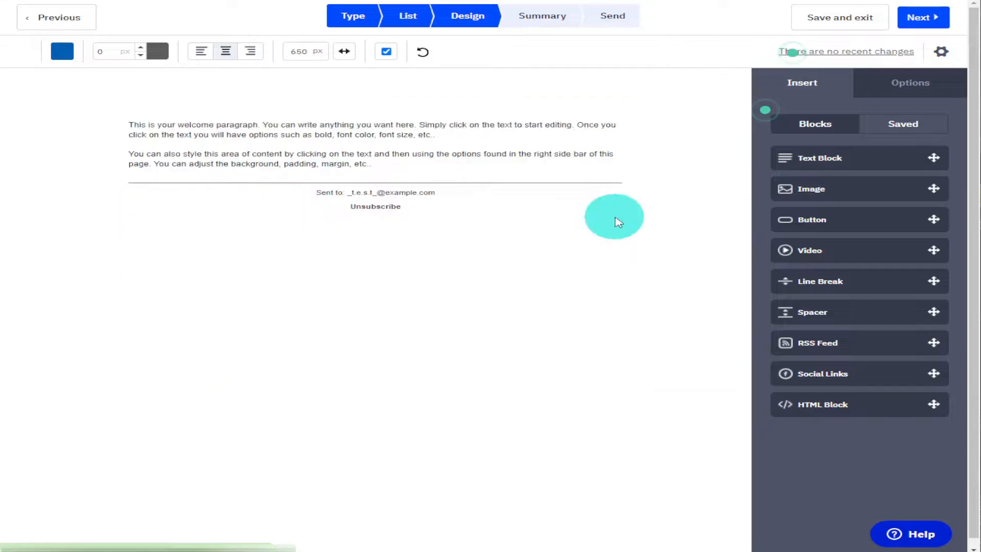
Add an image block above the welcome paragraph and fill it with active.png from the Content Manager.
{"action": "left_click_drag", "start_coordinate": [839, 183], "coordinate": [369, 121]}
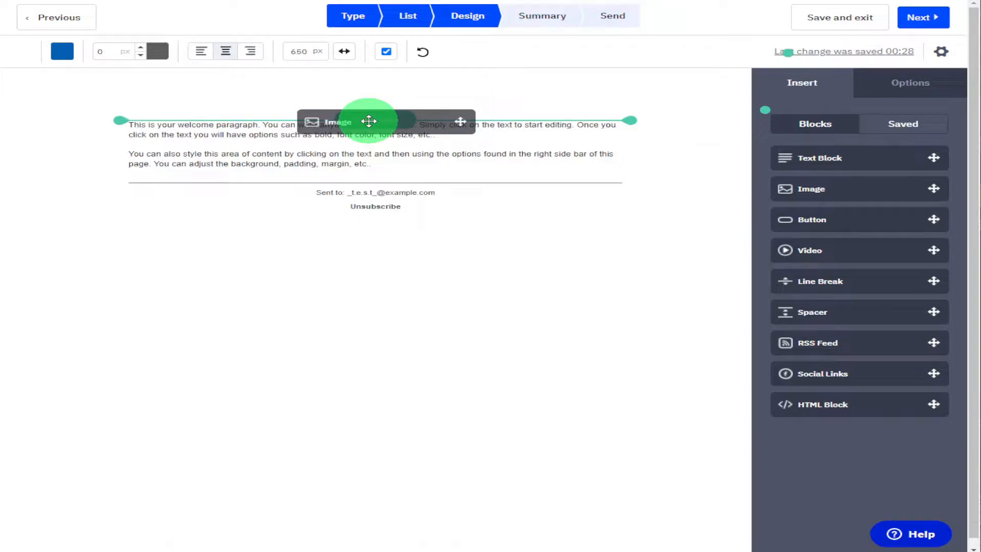
{"action": "left_click_drag", "start_coordinate": [369, 121], "coordinate": [371, 121]}
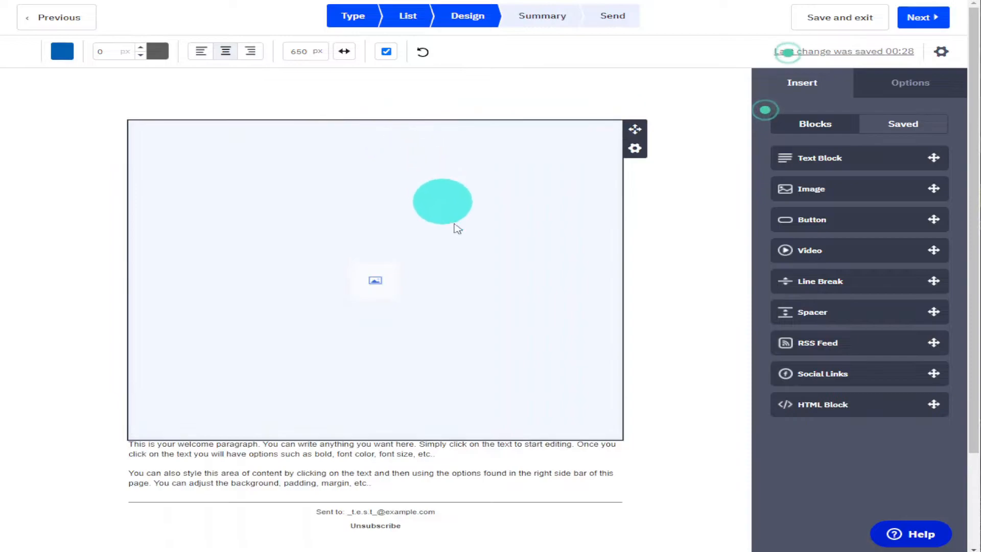
{"action": "left_click", "coordinate": [377, 281]}
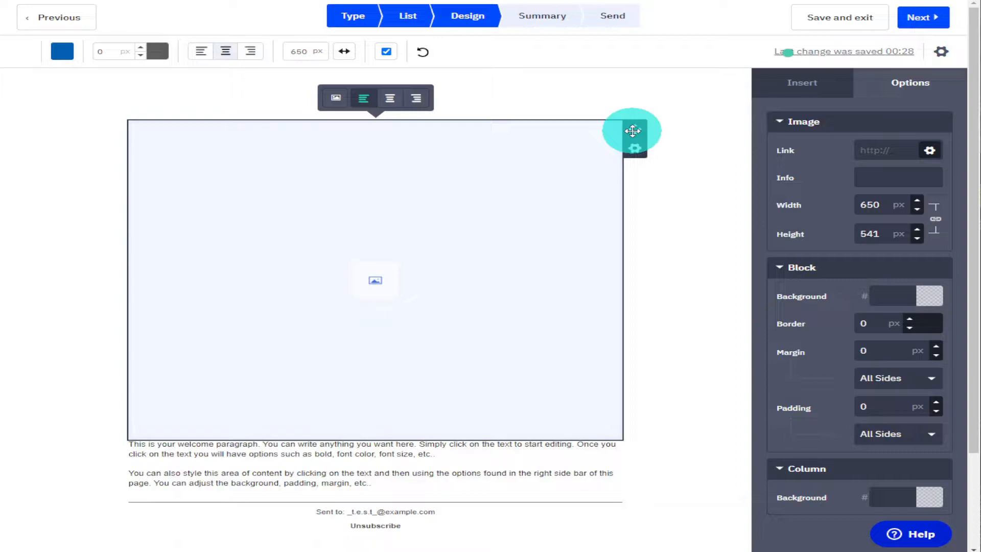
{"action": "left_click", "coordinate": [337, 104]}
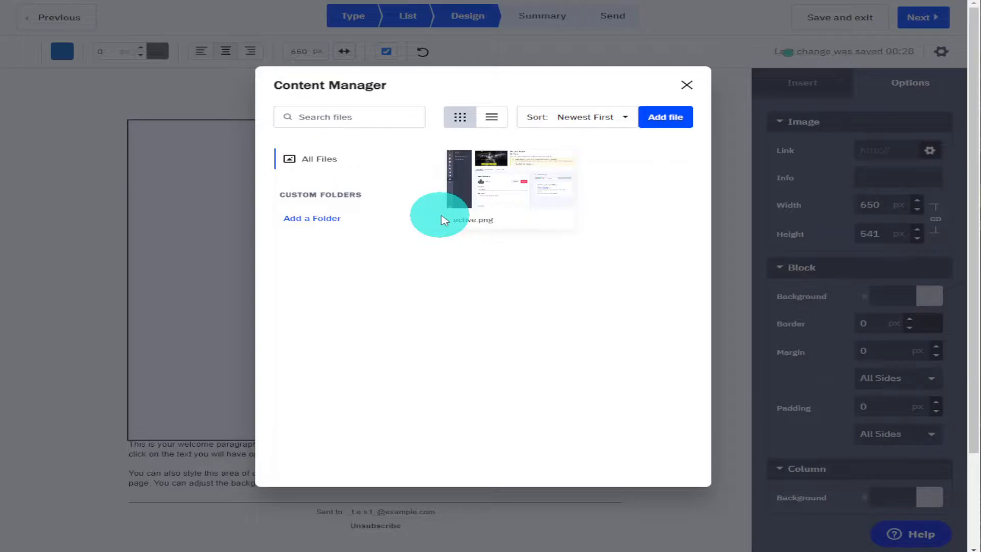
{"action": "mouse_move", "coordinate": [478, 197]}
{"action": "left_click", "coordinate": [500, 184]}
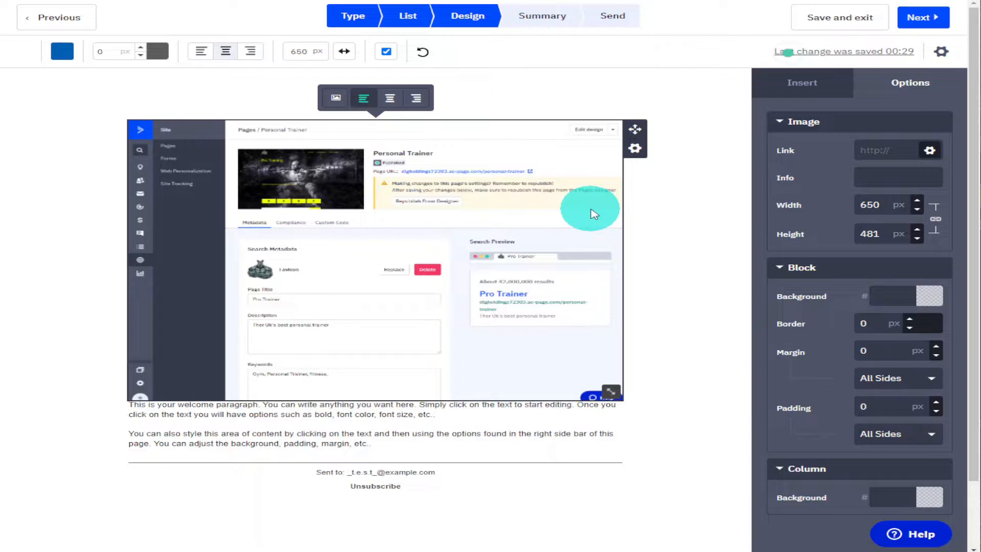
Add a text block above the image containing "test" and center the text.
{"action": "left_click", "coordinate": [789, 92]}
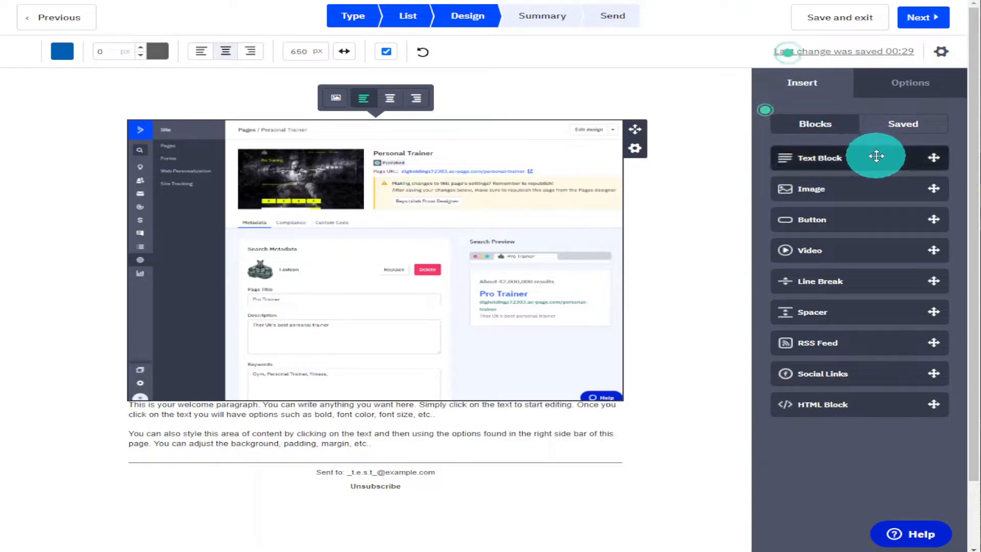
{"action": "left_click_drag", "start_coordinate": [873, 164], "coordinate": [445, 100]}
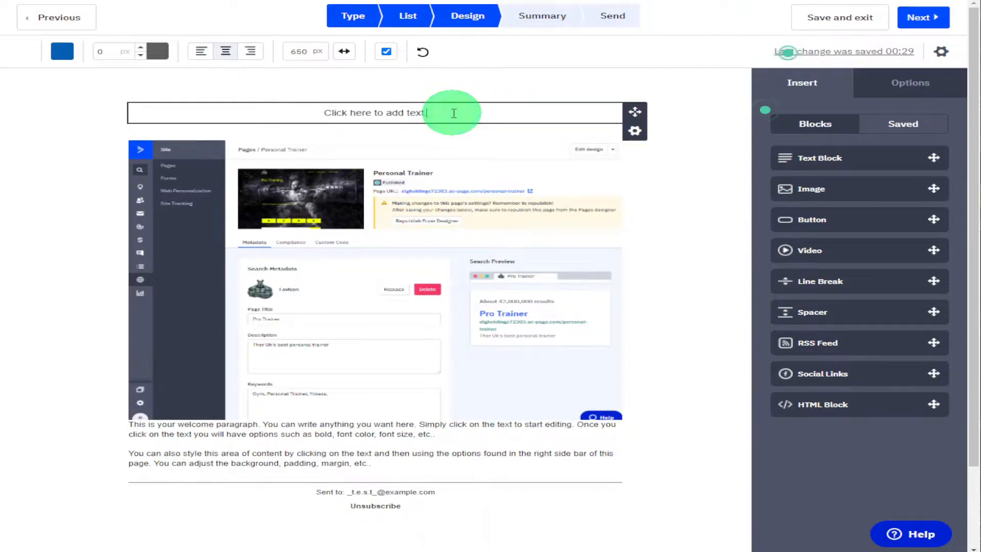
{"action": "left_click", "coordinate": [453, 113]}
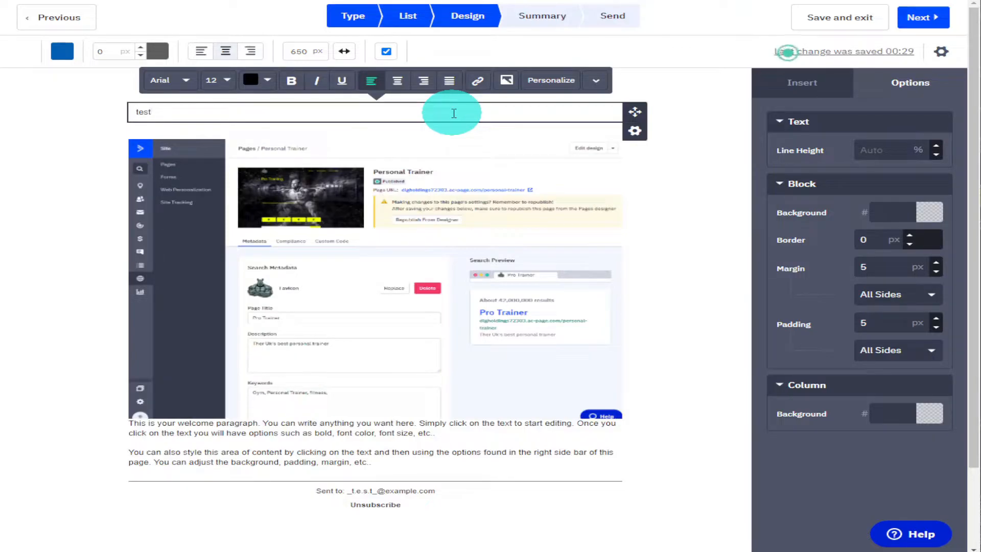
{"action": "left_click", "coordinate": [398, 81]}
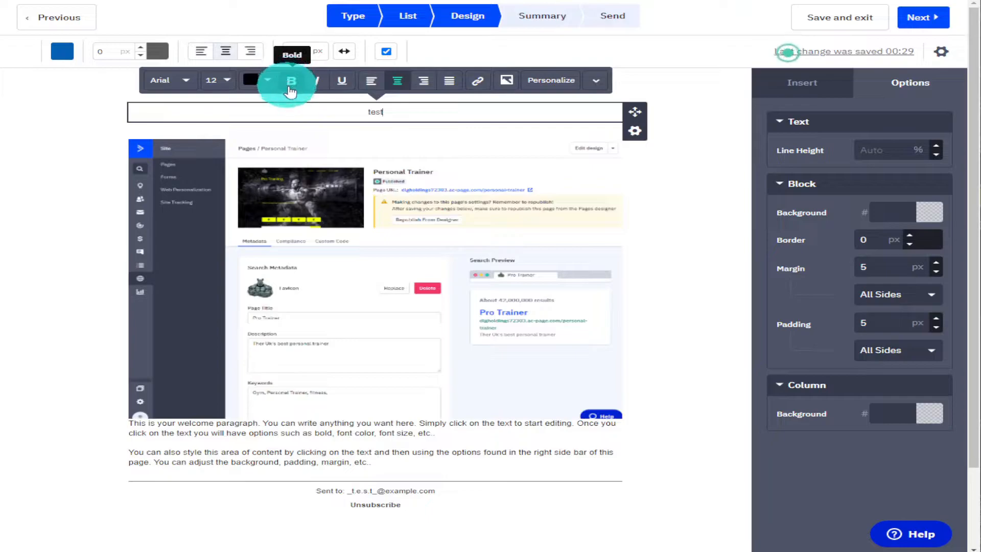
Format the "test" heading as bold with a 30 px font size.
{"action": "left_click", "coordinate": [228, 81]}
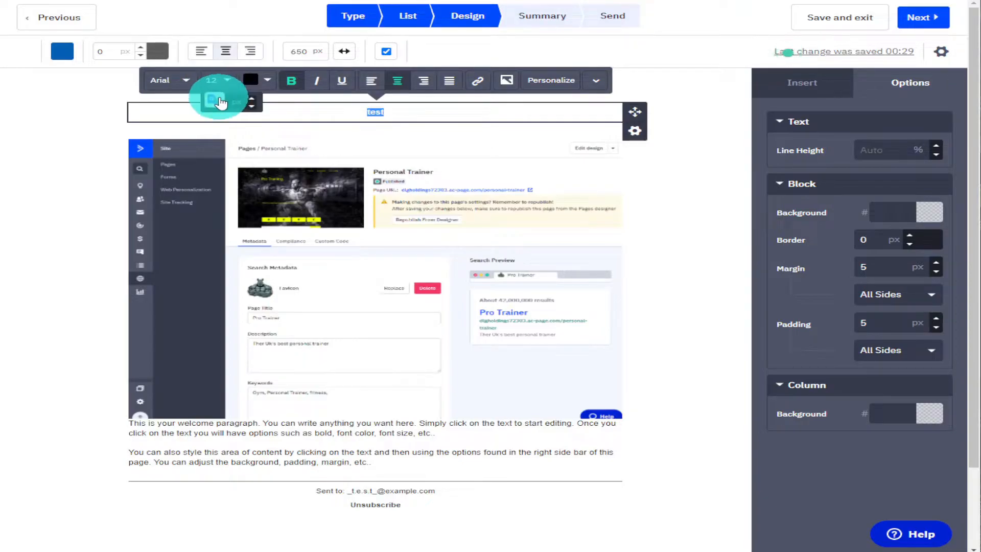
{"action": "left_click", "coordinate": [255, 99]}
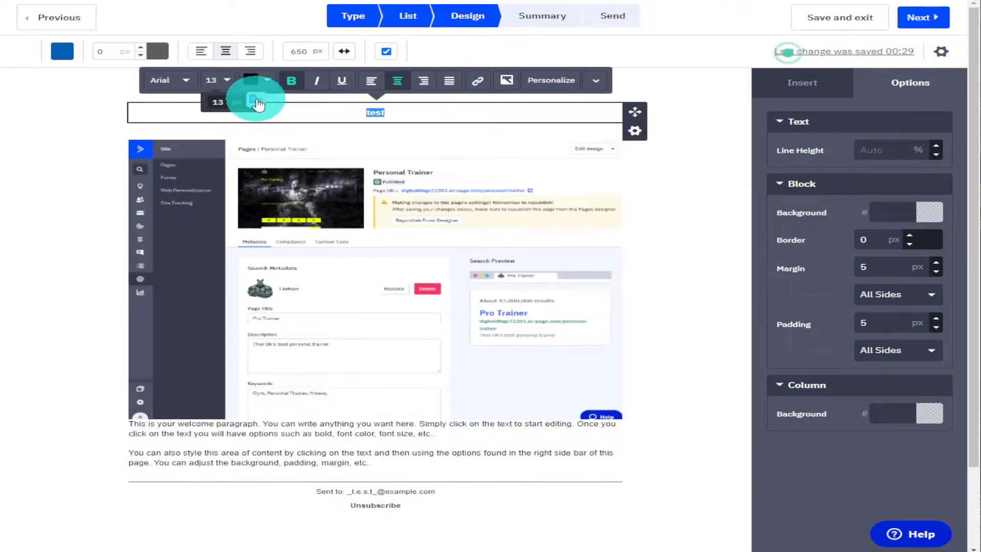
{"action": "left_click", "coordinate": [224, 101]}
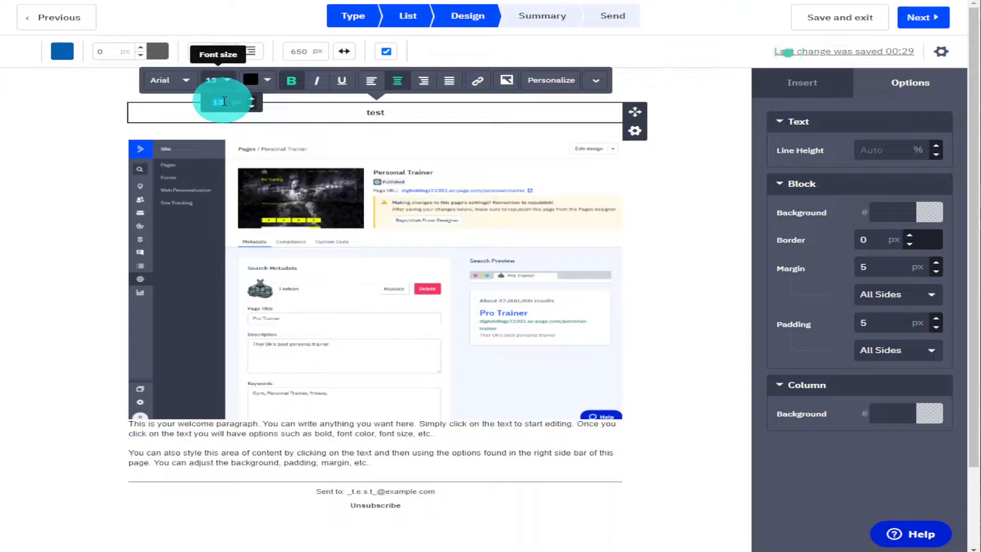
{"action": "type", "text": "30"}
{"action": "key", "text": "Return"}
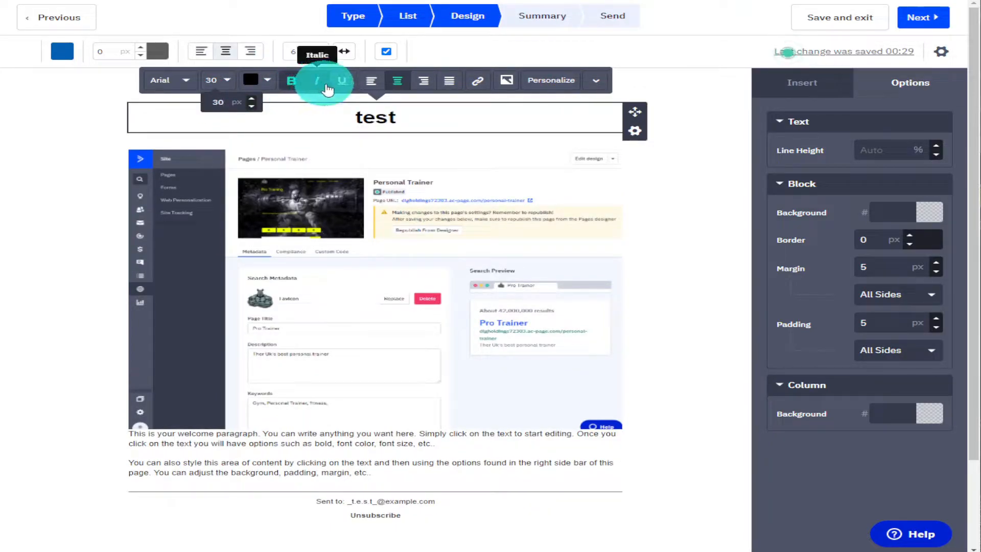
{"action": "left_click", "coordinate": [710, 177]}
Add a button block between the image and the welcome paragraph and label it "test button".
{"action": "left_click_drag", "start_coordinate": [794, 220], "coordinate": [453, 402]}
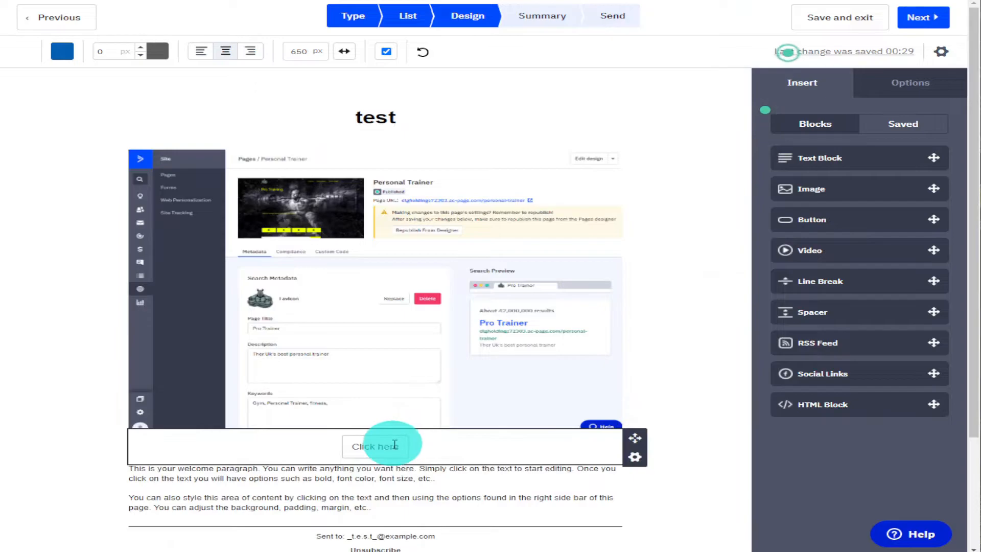
{"action": "left_click", "coordinate": [634, 456]}
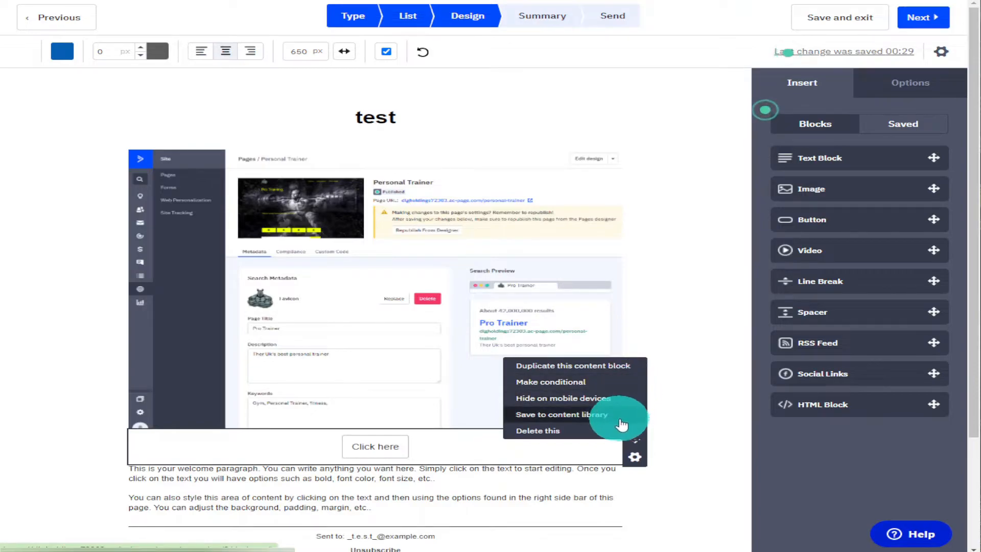
{"action": "left_click", "coordinate": [378, 442]}
{"action": "left_click_drag", "start_coordinate": [406, 445], "coordinate": [345, 442]}
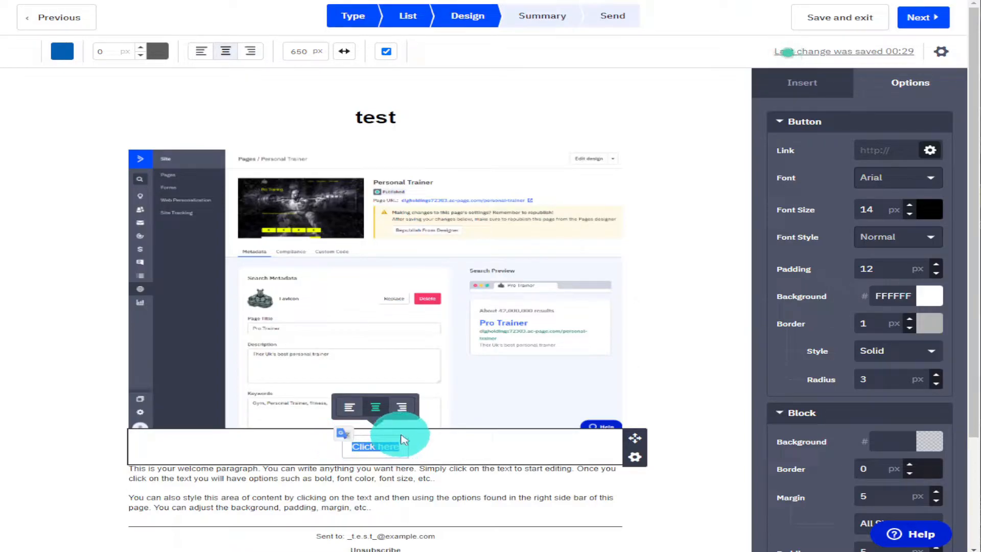
{"action": "type", "text": "test but"}
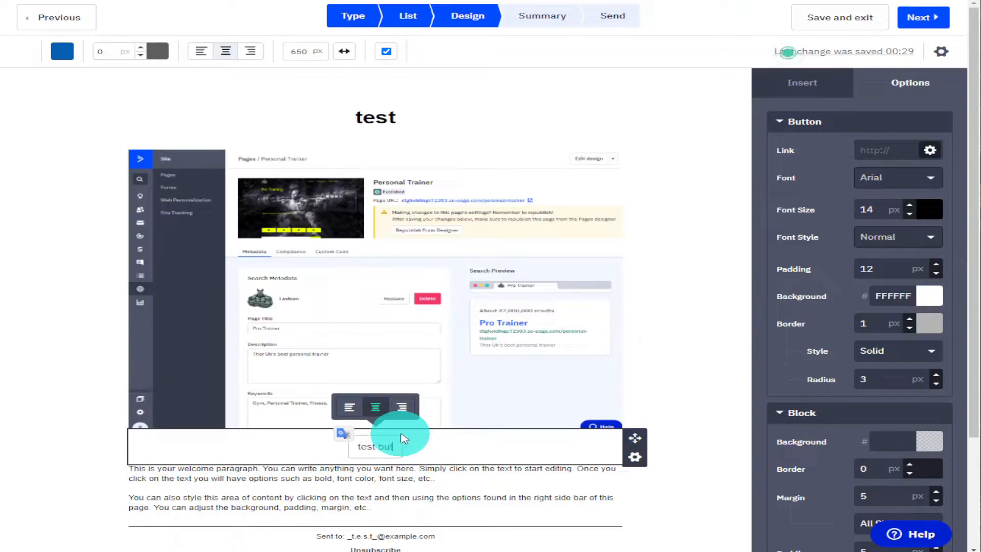
{"action": "type", "text": "ton"}
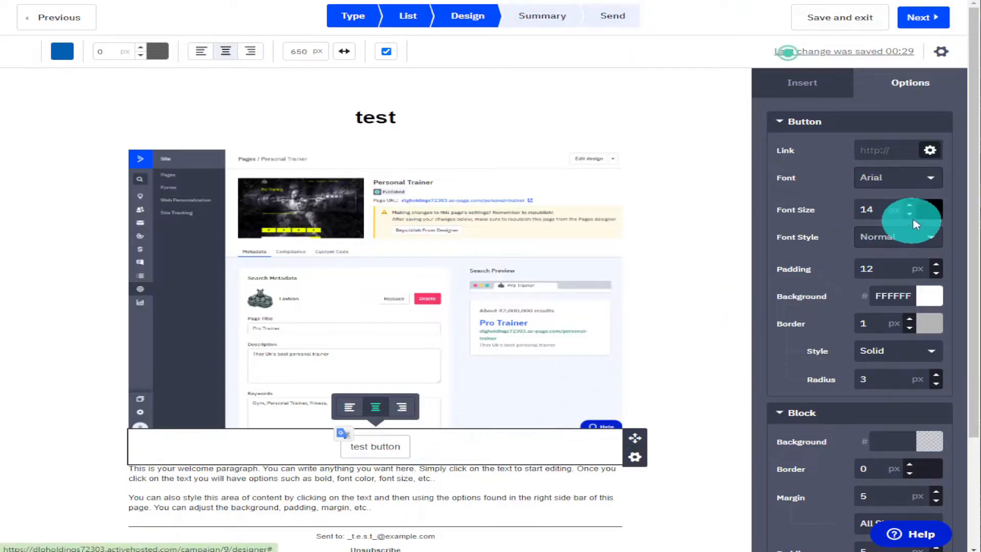
Set the button's font size to 20 px and its background color to red FF0303.
{"action": "double_click", "coordinate": [888, 210]}
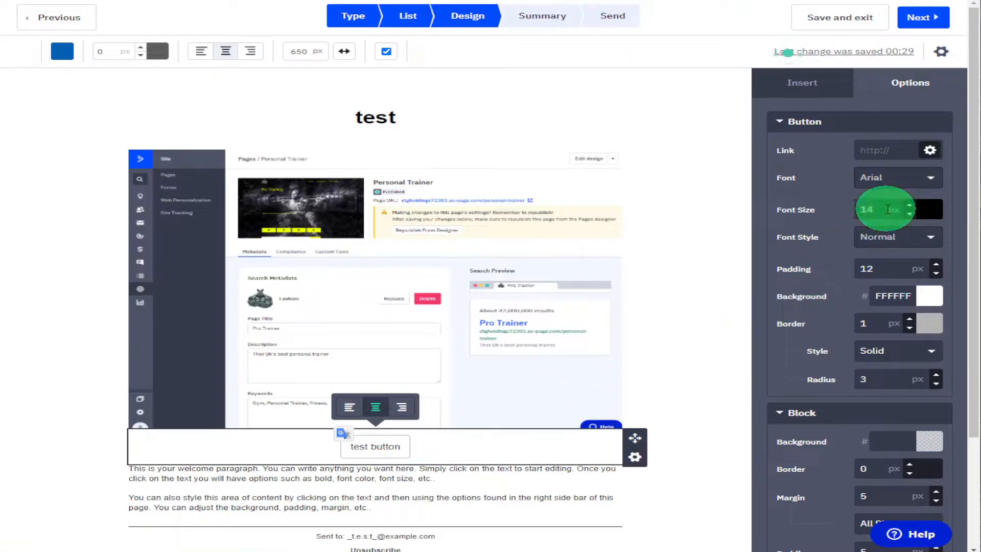
{"action": "type", "text": "2"}
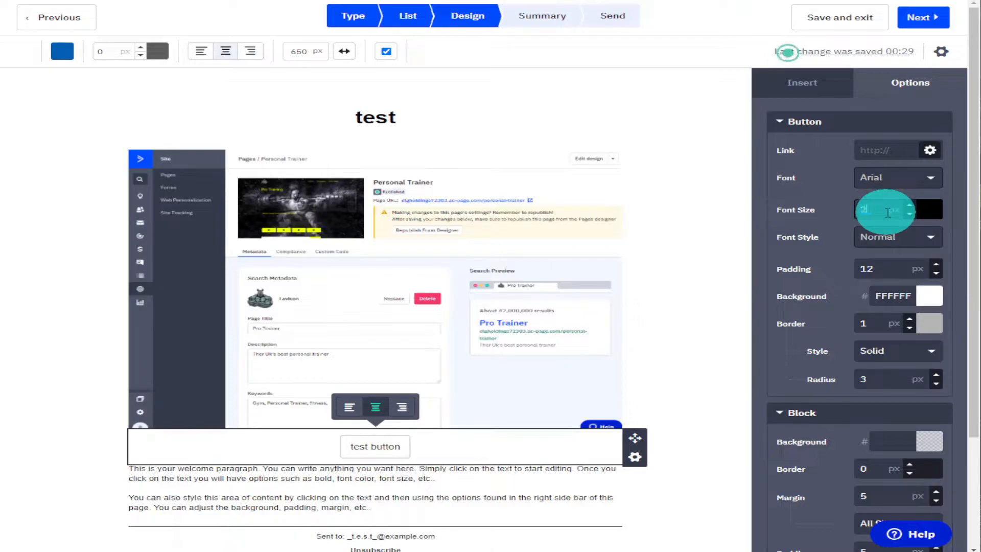
{"action": "type", "text": "0"}
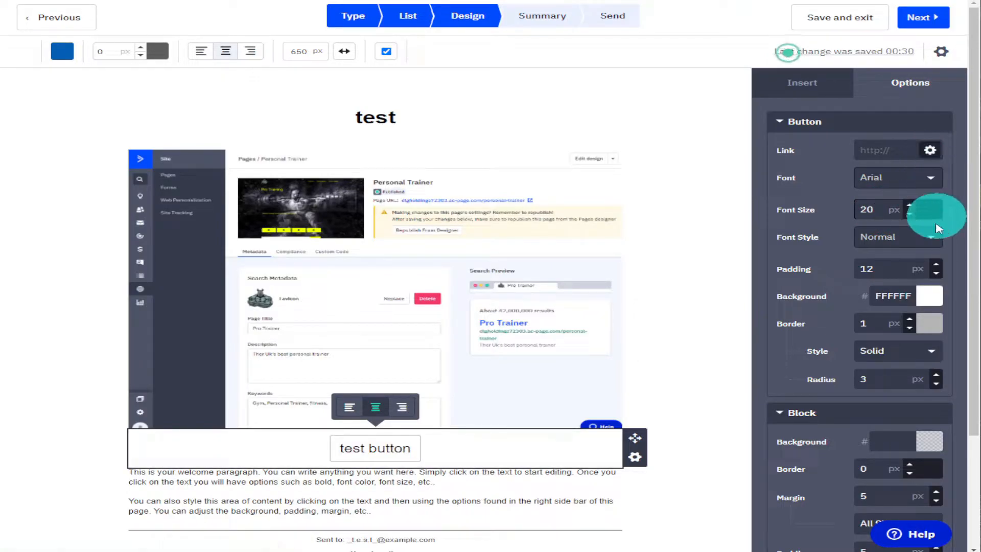
{"action": "left_click", "coordinate": [931, 302]}
{"action": "left_click", "coordinate": [902, 312]}
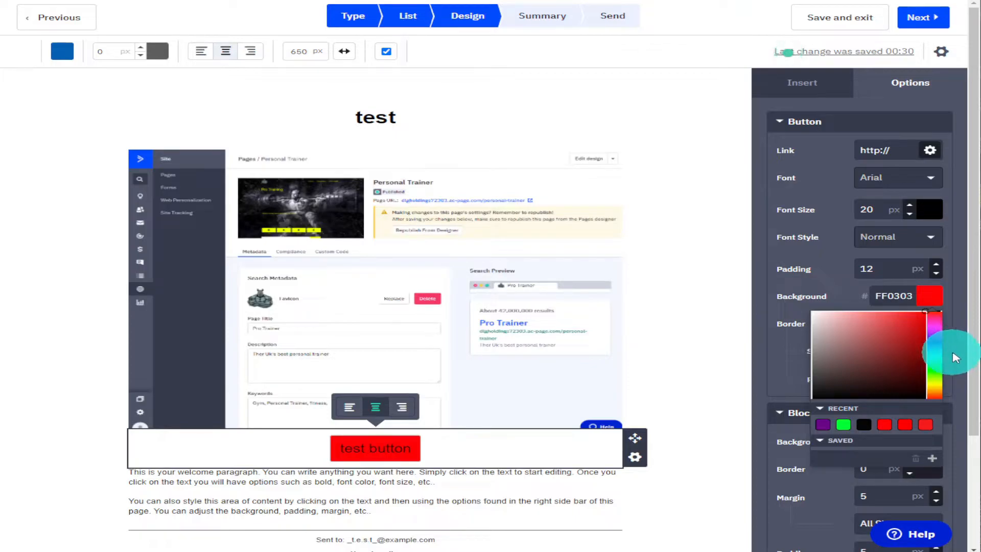
{"action": "left_click", "coordinate": [954, 357]}
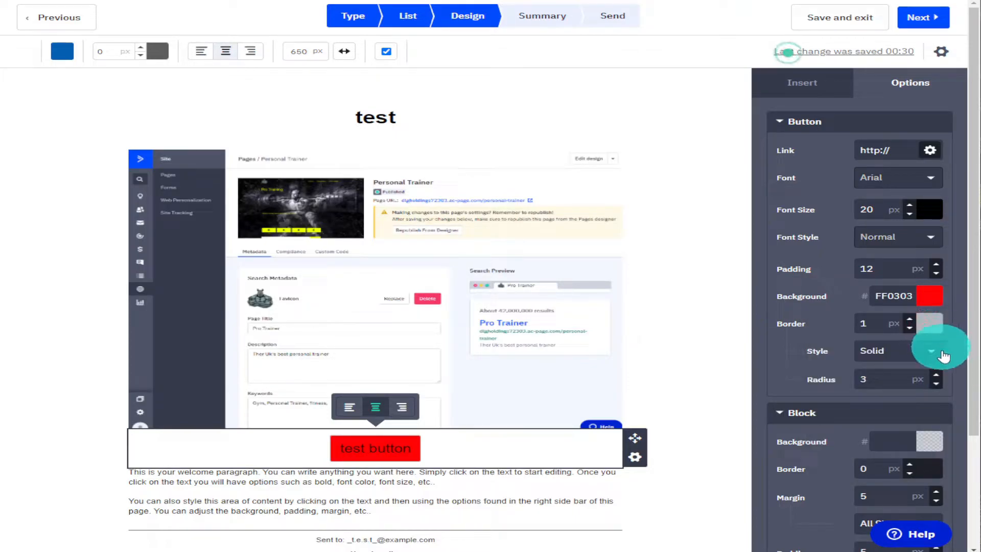
{"action": "left_click_drag", "start_coordinate": [975, 249], "coordinate": [971, 357]}
{"action": "left_click", "coordinate": [955, 360]}
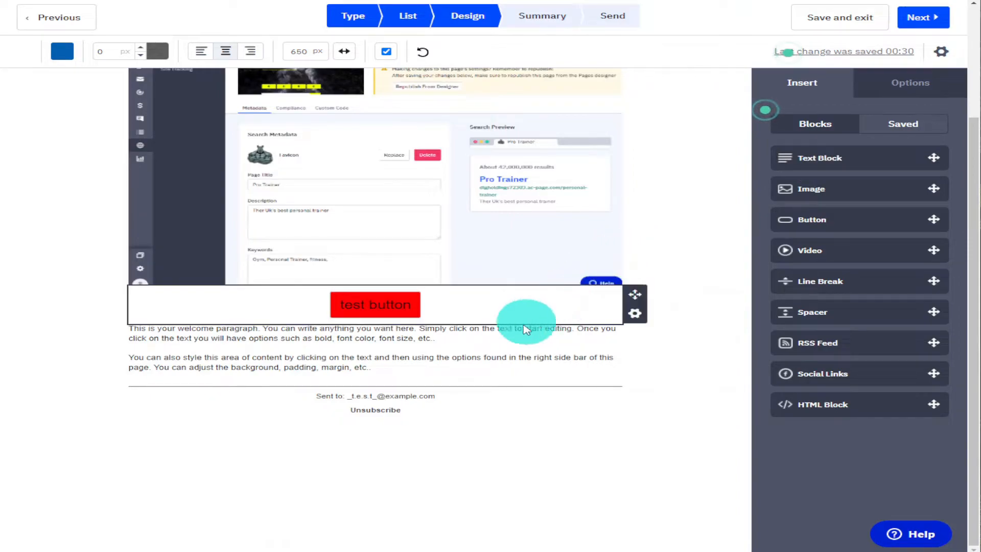
{"action": "left_click_drag", "start_coordinate": [865, 247], "coordinate": [496, 270]}
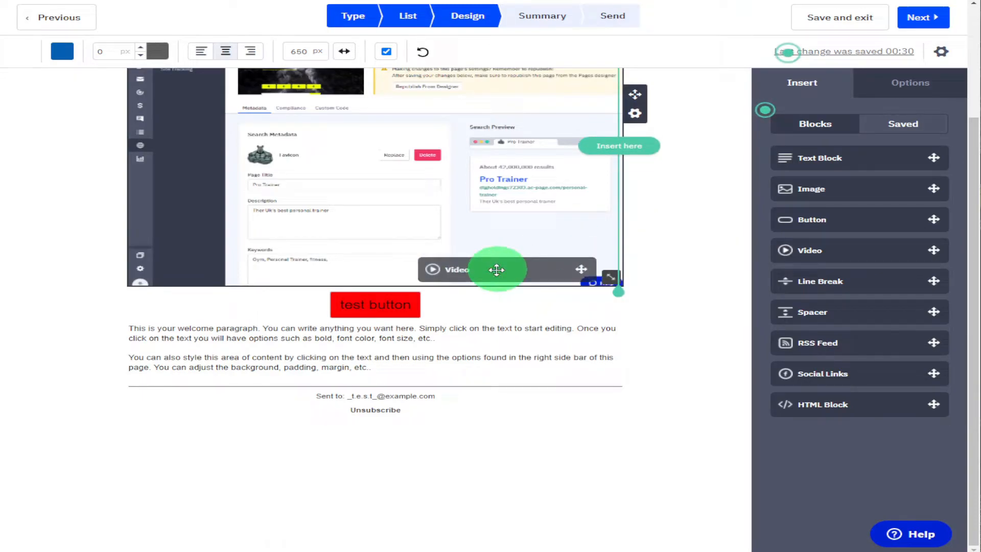
{"action": "left_click_drag", "start_coordinate": [497, 270], "coordinate": [437, 283]}
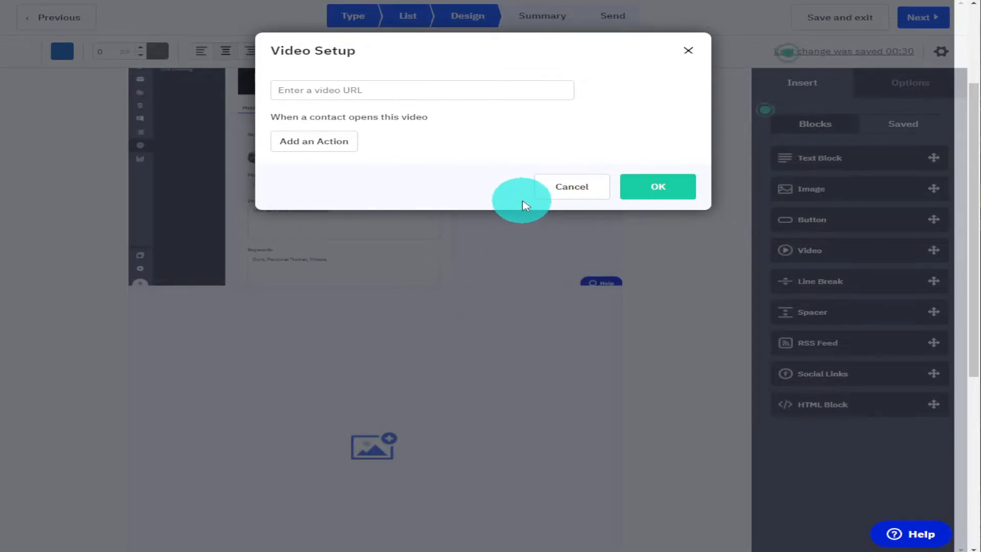
{"action": "right_click", "coordinate": [463, 85]}
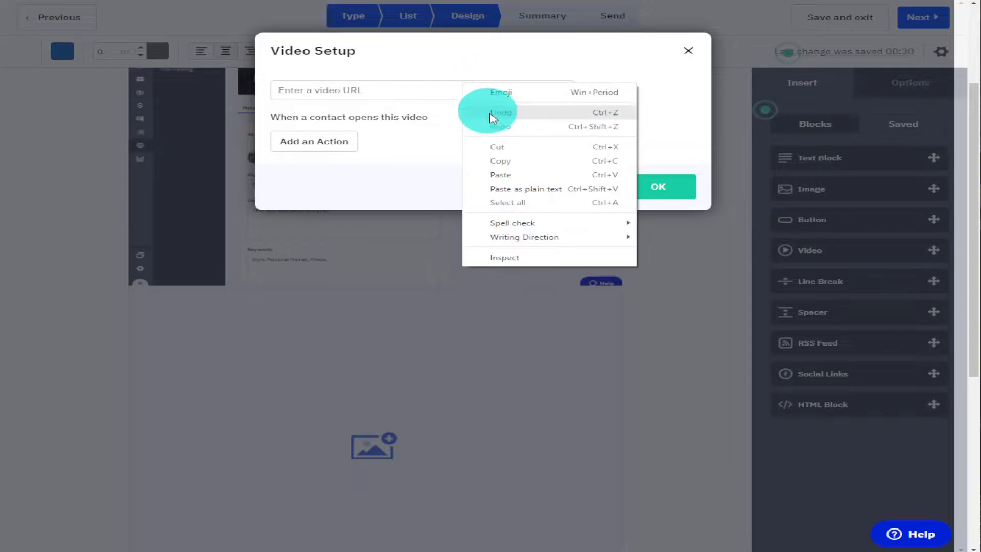
{"action": "left_click", "coordinate": [526, 174]}
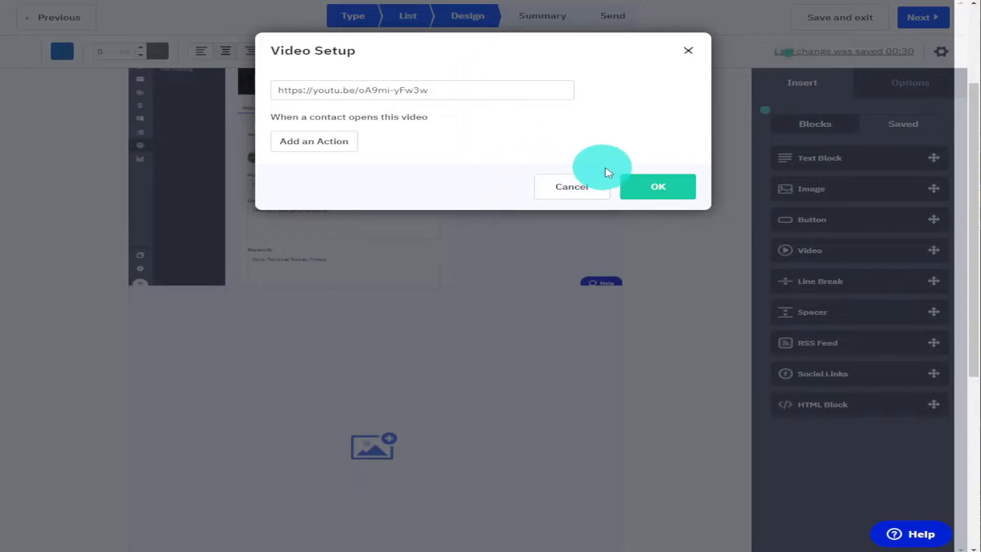
{"action": "left_click", "coordinate": [645, 187]}
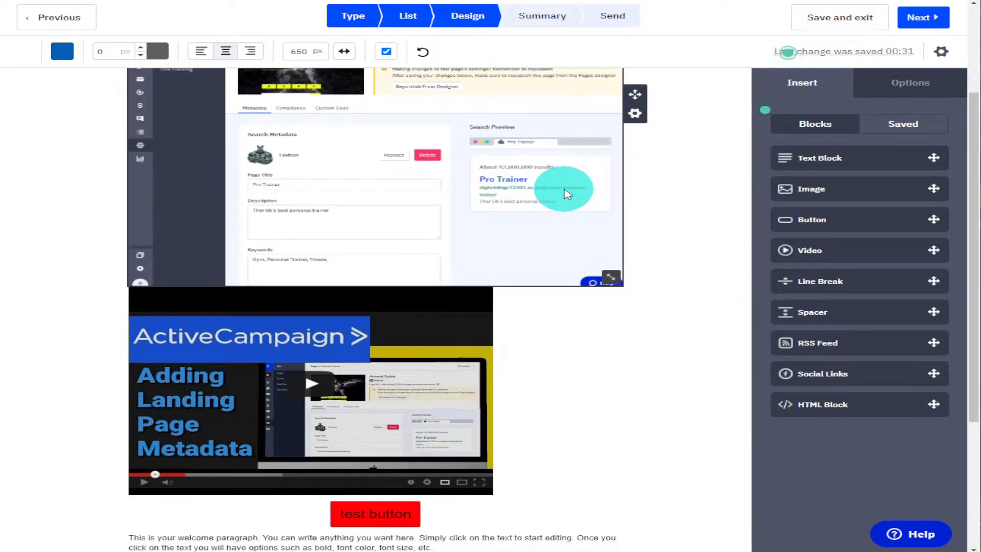
Insert a spacer between the image and the video and set its height to 100 px.
{"action": "left_click_drag", "start_coordinate": [782, 308], "coordinate": [385, 281]}
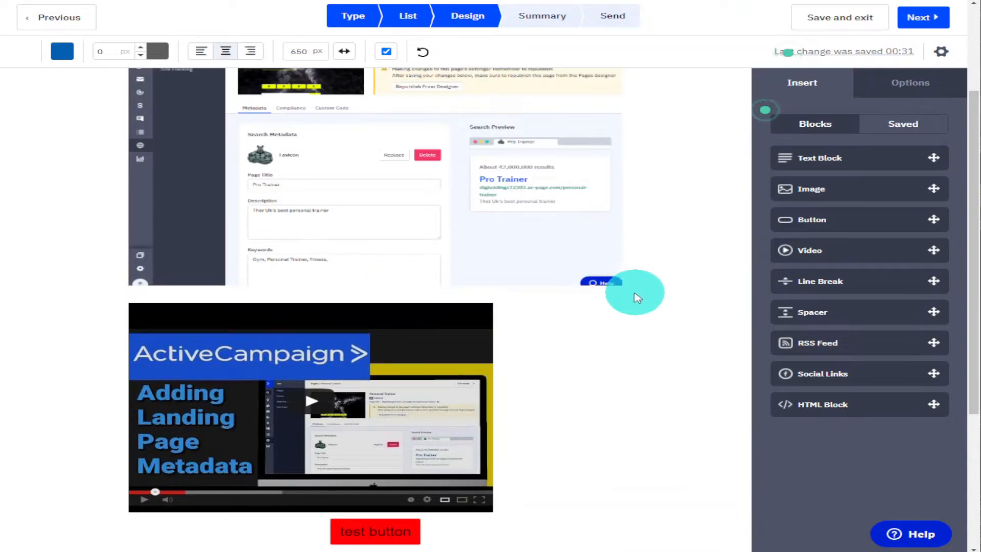
{"action": "left_click", "coordinate": [544, 296]}
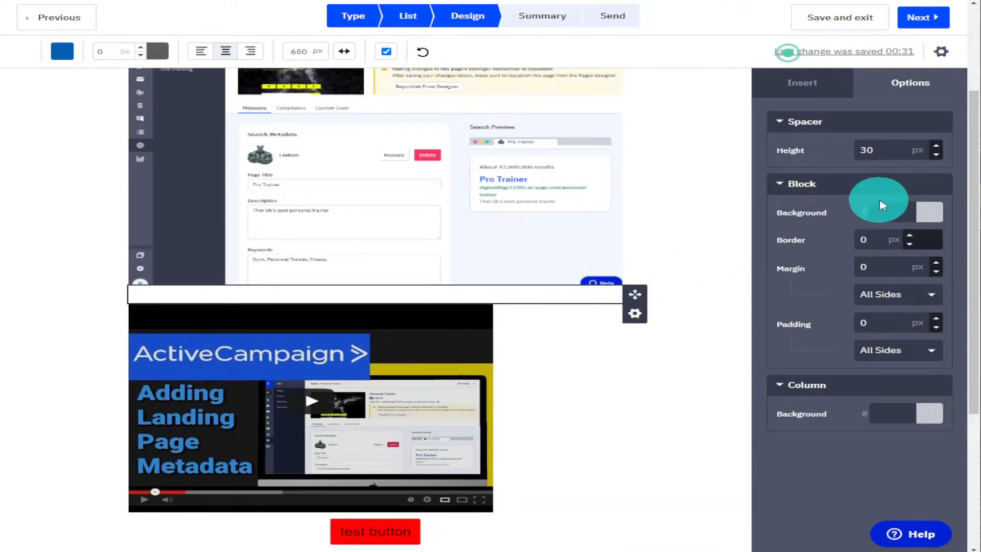
{"action": "left_click", "coordinate": [936, 146]}
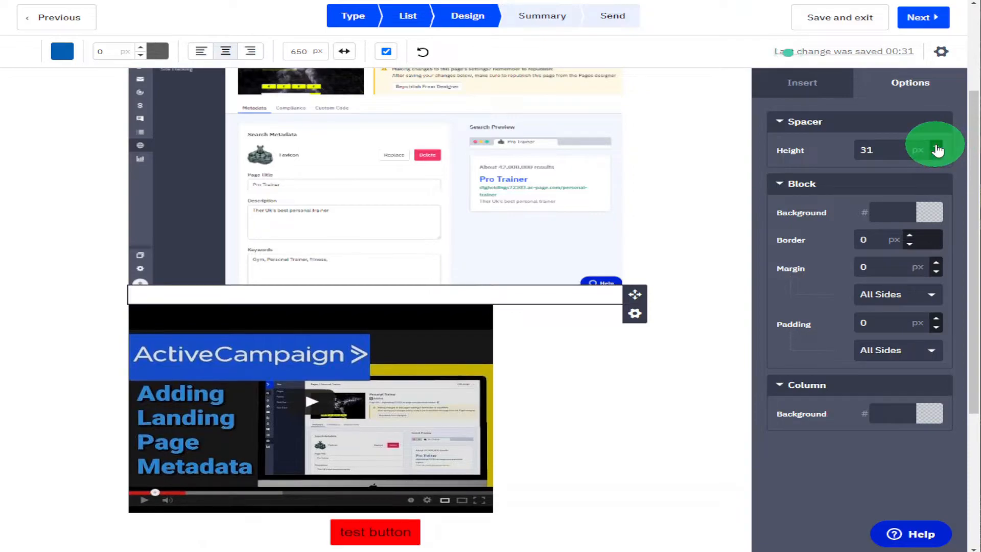
{"action": "left_click", "coordinate": [935, 146]}
{"action": "left_click", "coordinate": [935, 145]}
{"action": "double_click", "coordinate": [892, 152]}
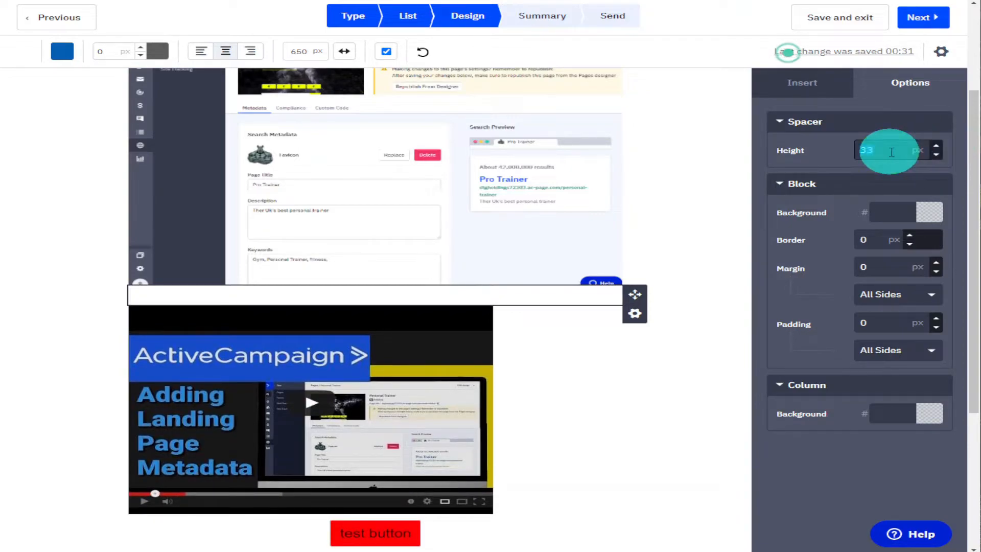
{"action": "type", "text": "100"}
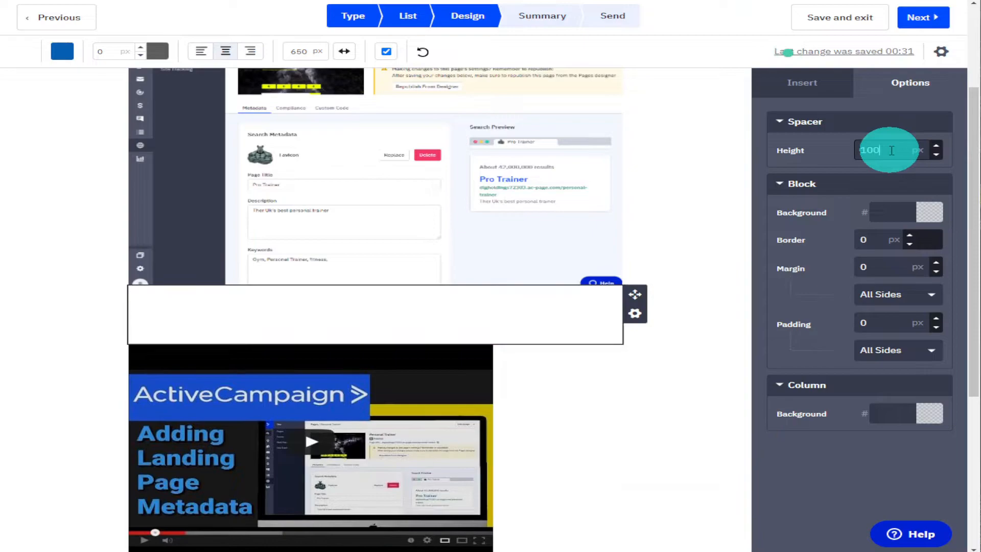
{"action": "left_click", "coordinate": [729, 249]}
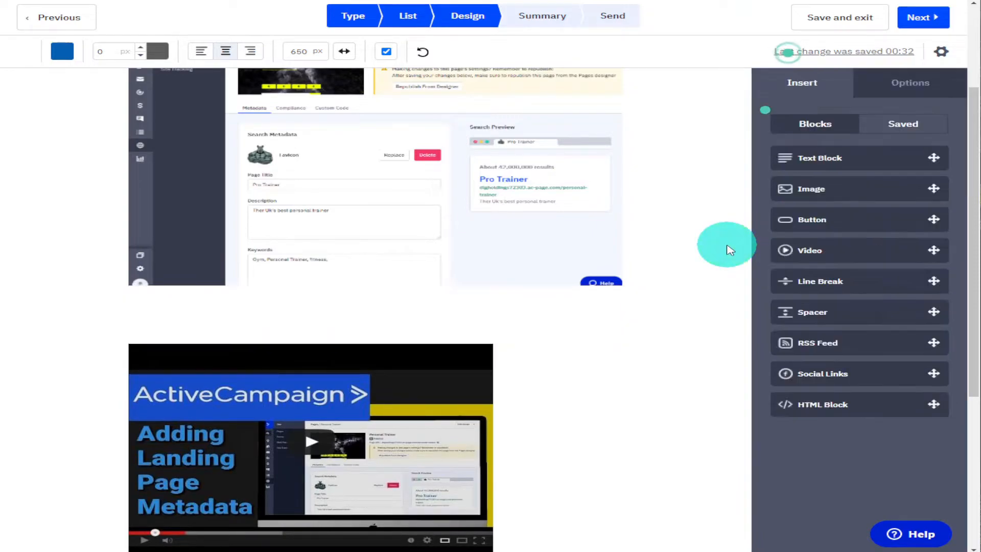
Add a text block between the spacer and the video containing "watch this video".
{"action": "left_click_drag", "start_coordinate": [897, 155], "coordinate": [476, 333]}
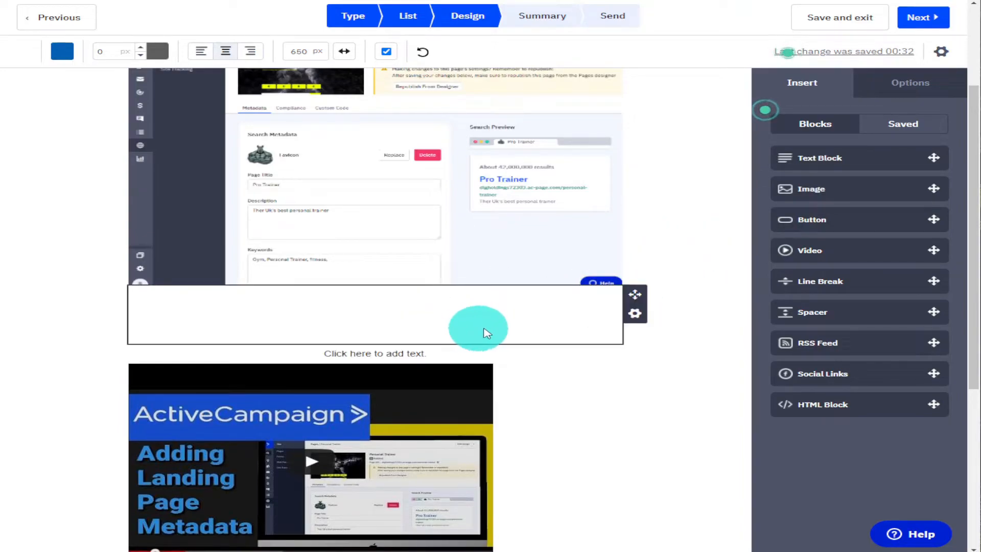
{"action": "left_click", "coordinate": [393, 354]}
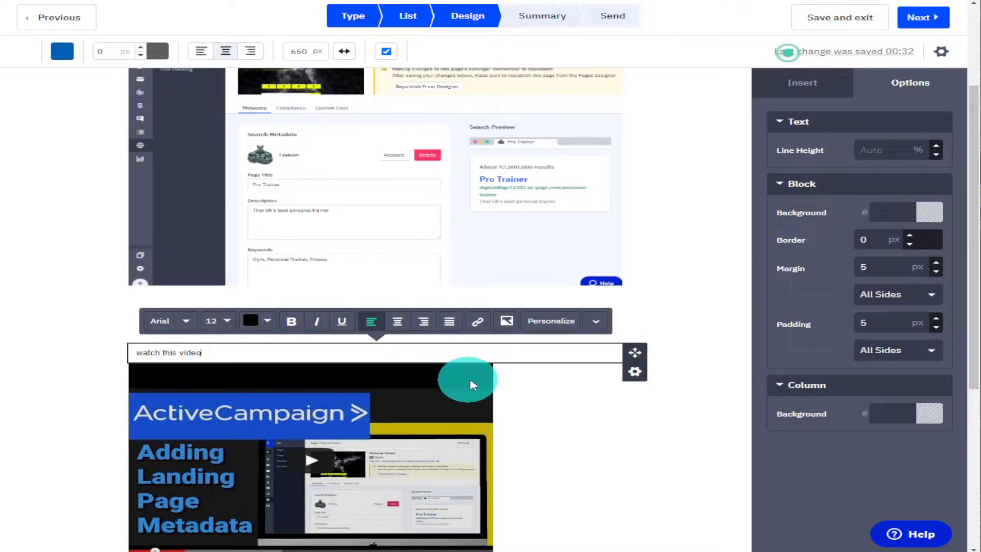
{"action": "left_click", "coordinate": [702, 386]}
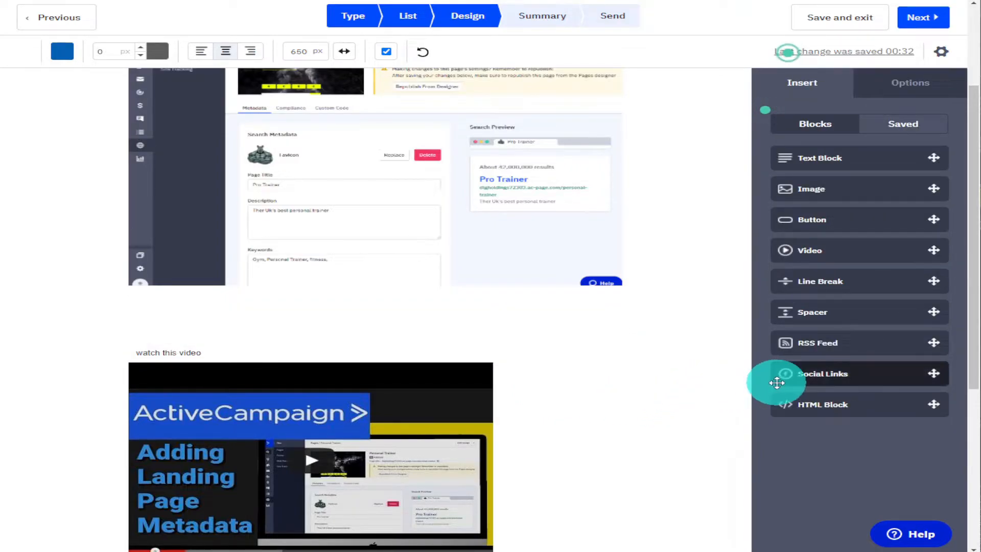
{"action": "right_click", "coordinate": [944, 282]}
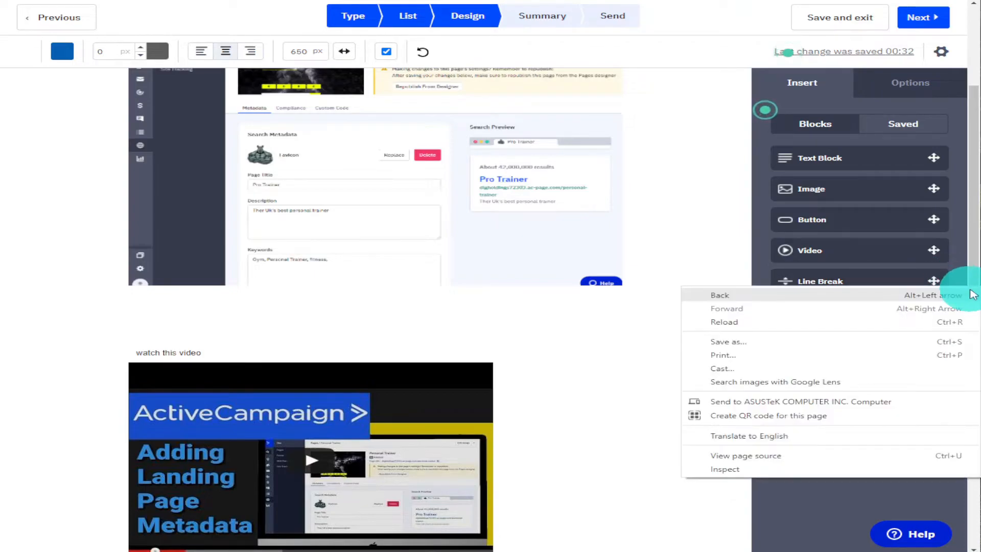
{"action": "left_click", "coordinate": [715, 284]}
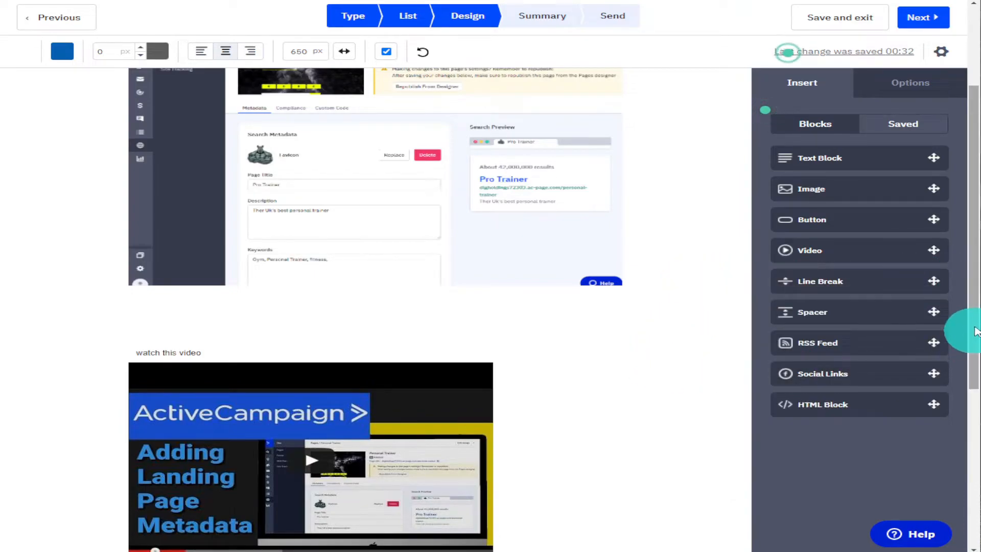
Add a social links block below the red button, trying "Share as a post" before returning to "Open the social page".
{"action": "left_click_drag", "start_coordinate": [975, 323], "coordinate": [946, 423]}
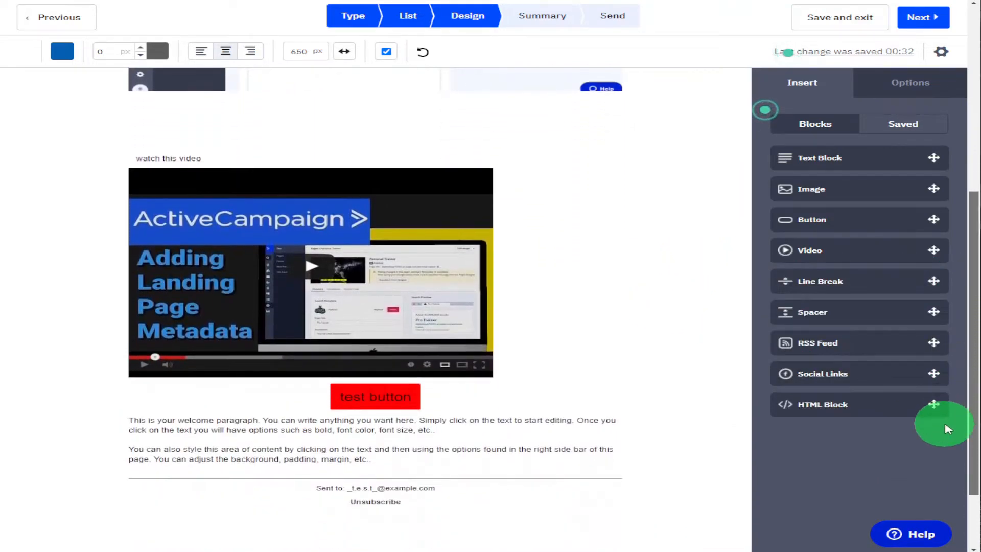
{"action": "left_click_drag", "start_coordinate": [842, 373], "coordinate": [480, 412]}
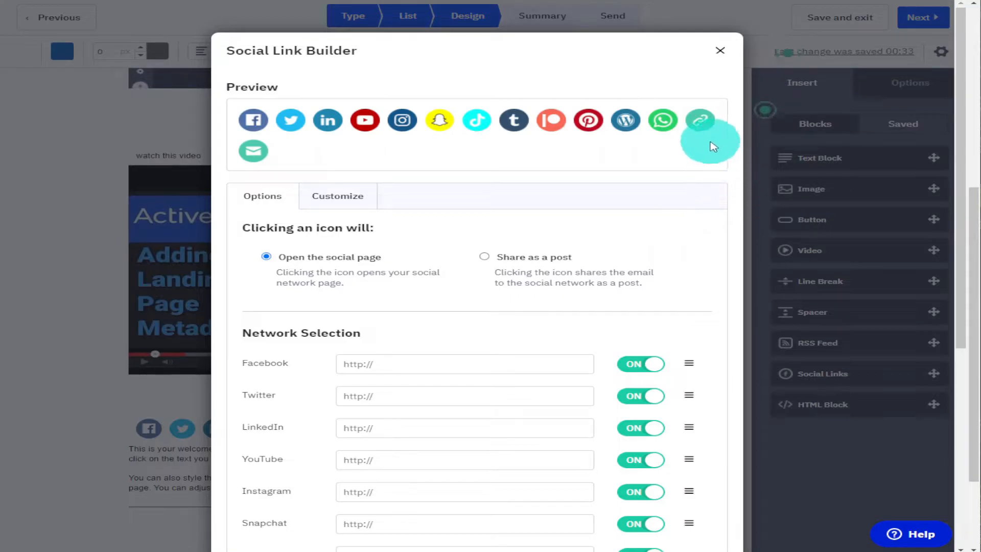
{"action": "left_click", "coordinate": [555, 262]}
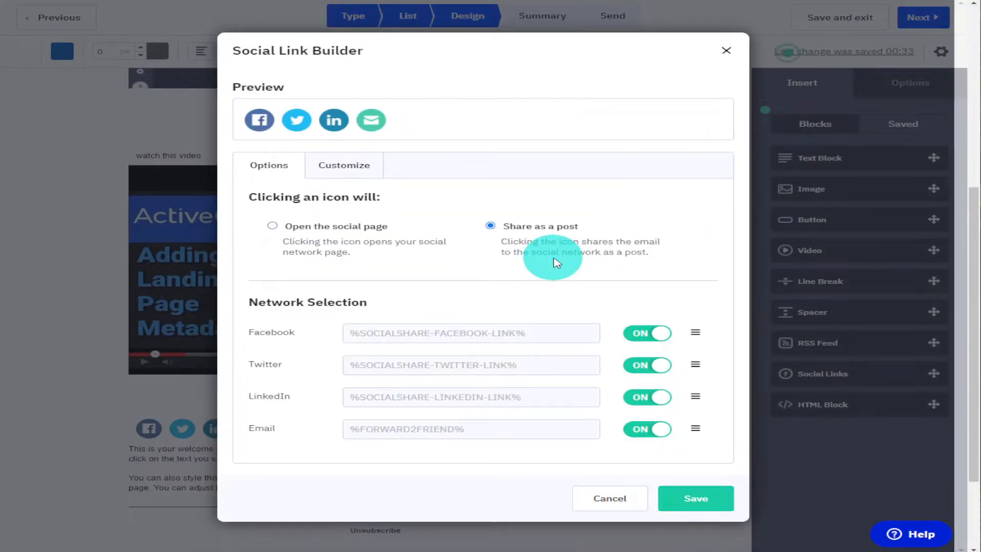
{"action": "left_click", "coordinate": [360, 228]}
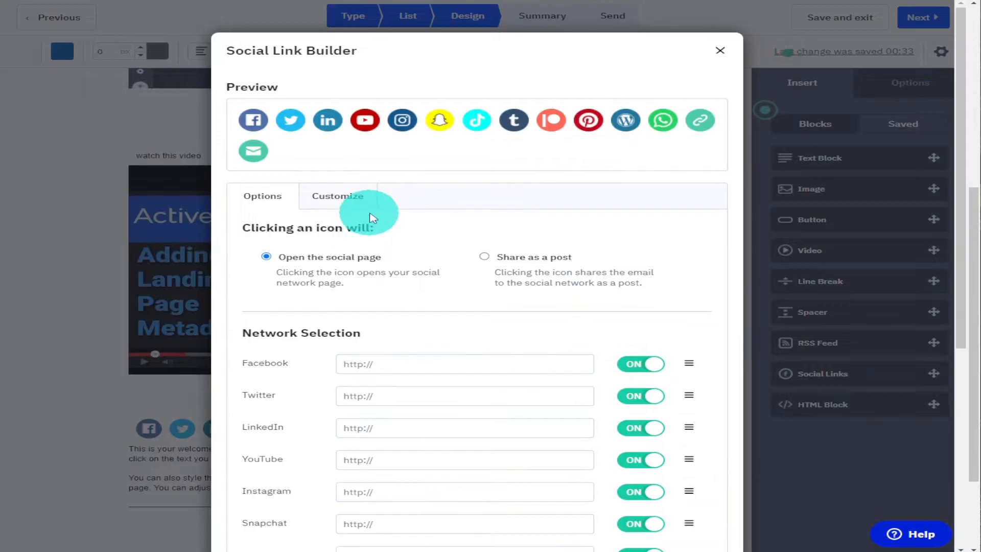
Customize the social icons with the hexagonal theme and the 3D button style.
{"action": "left_click", "coordinate": [365, 199]}
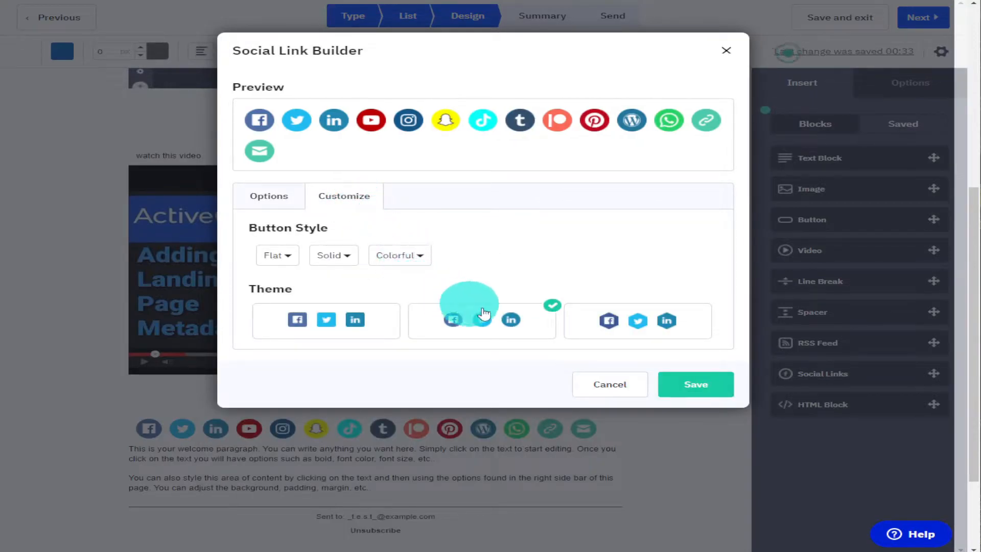
{"action": "left_click", "coordinate": [630, 328]}
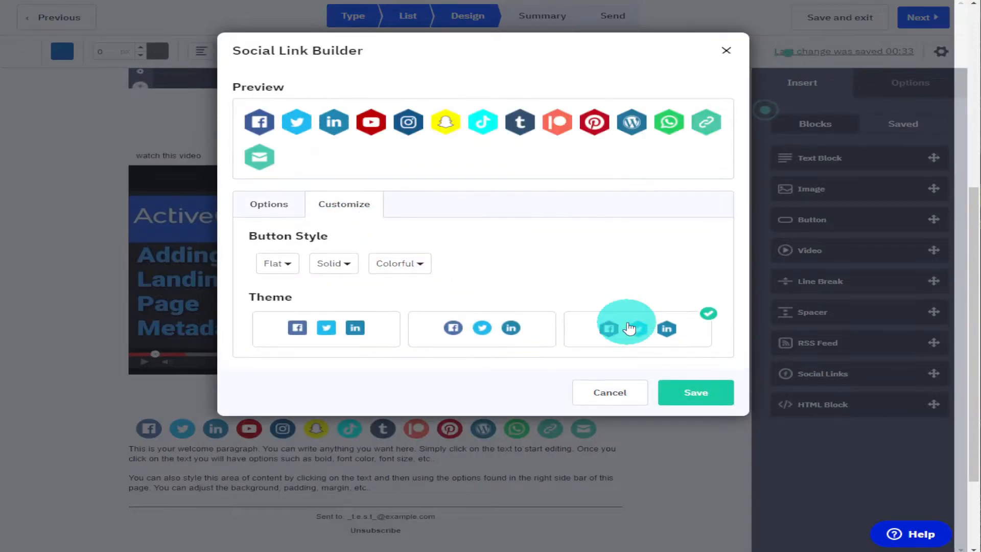
{"action": "left_click", "coordinate": [279, 264]}
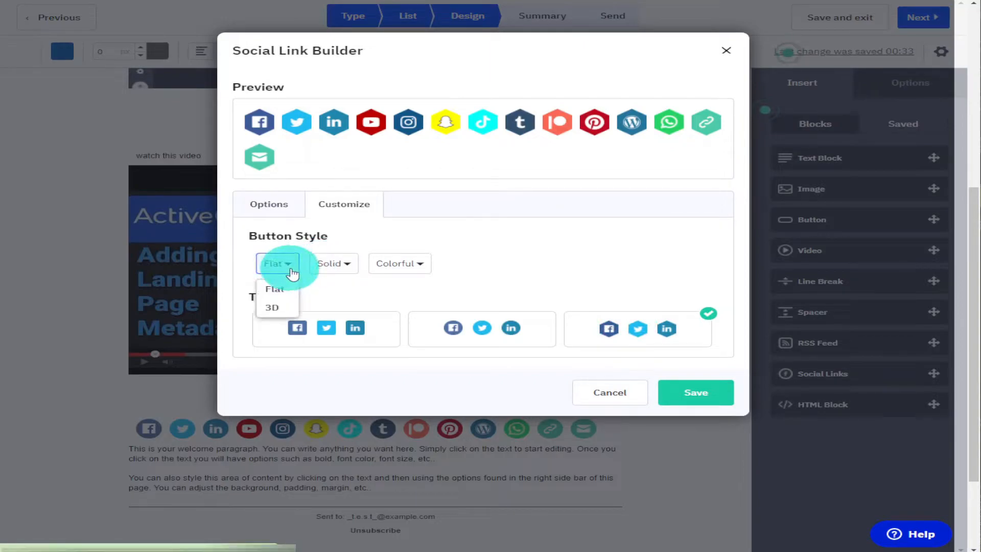
{"action": "left_click", "coordinate": [273, 307]}
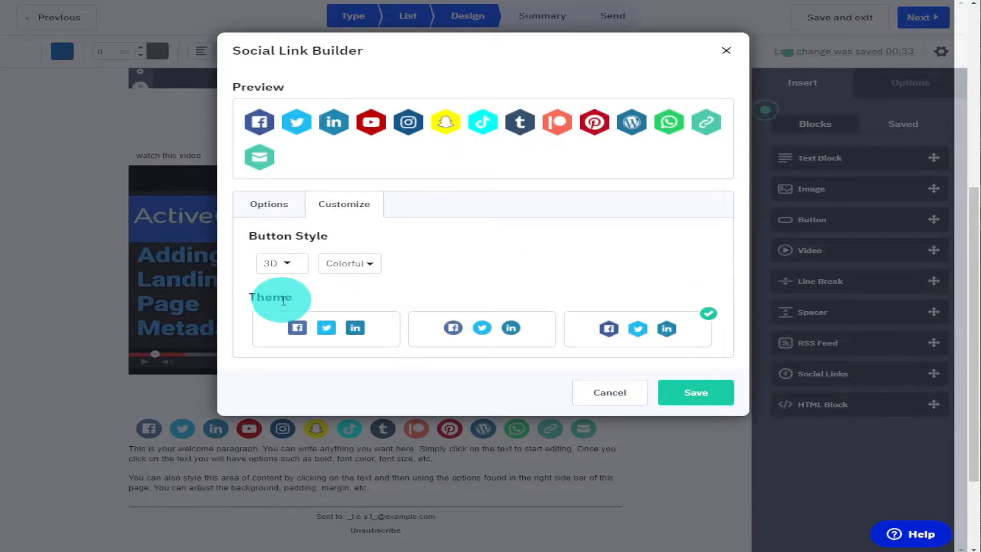
Try the Dark and Light icon colors, return to Colorful, and cancel the social link customization after attempting to save.
{"action": "left_click", "coordinate": [341, 263]}
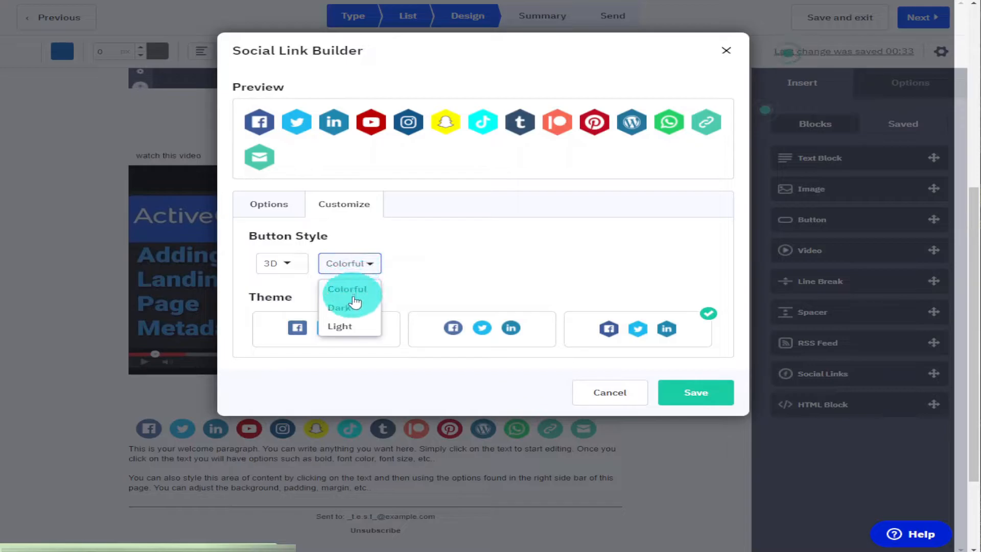
{"action": "left_click", "coordinate": [347, 307]}
{"action": "left_click", "coordinate": [366, 271]}
{"action": "left_click", "coordinate": [339, 324]}
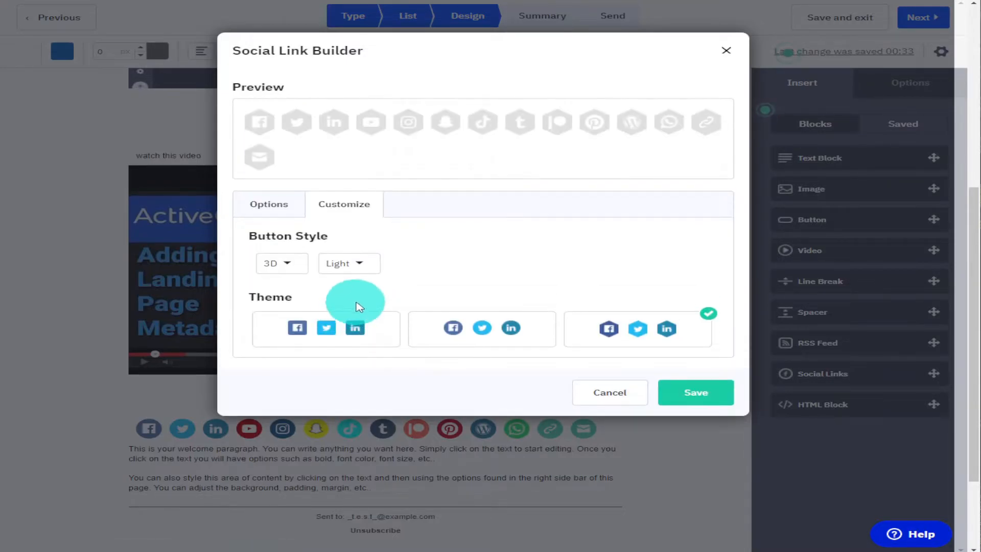
{"action": "left_click", "coordinate": [358, 263]}
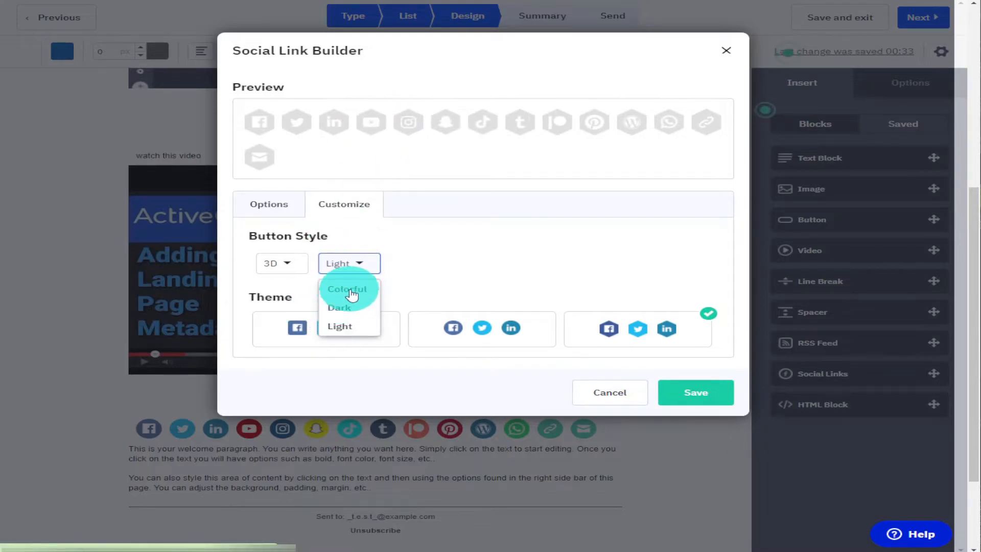
{"action": "left_click", "coordinate": [348, 290]}
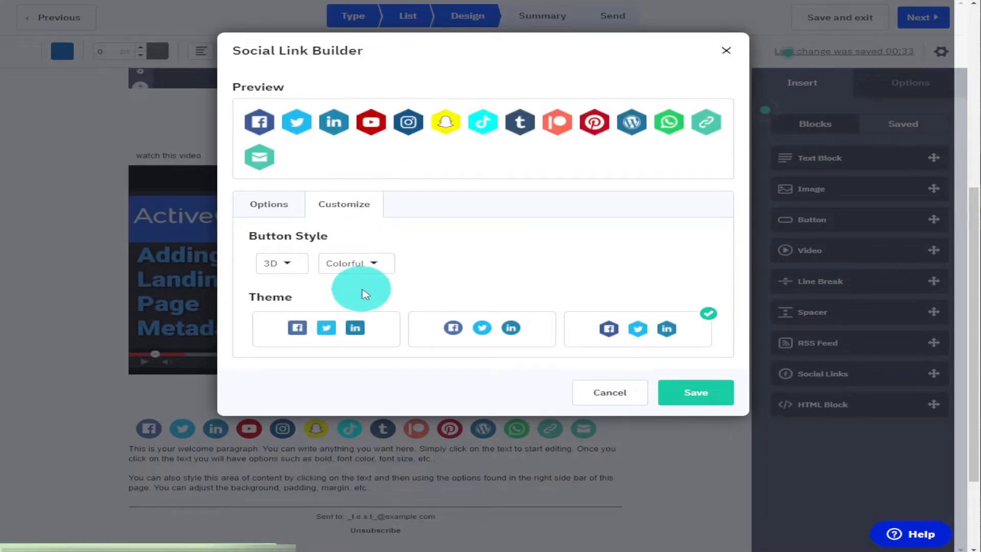
{"action": "left_click", "coordinate": [673, 398]}
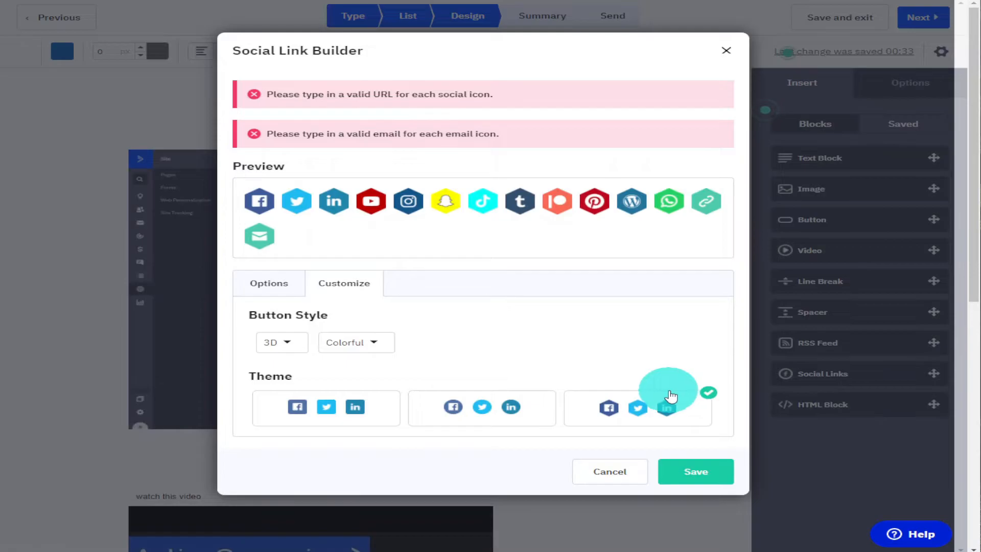
{"action": "left_click", "coordinate": [610, 470]}
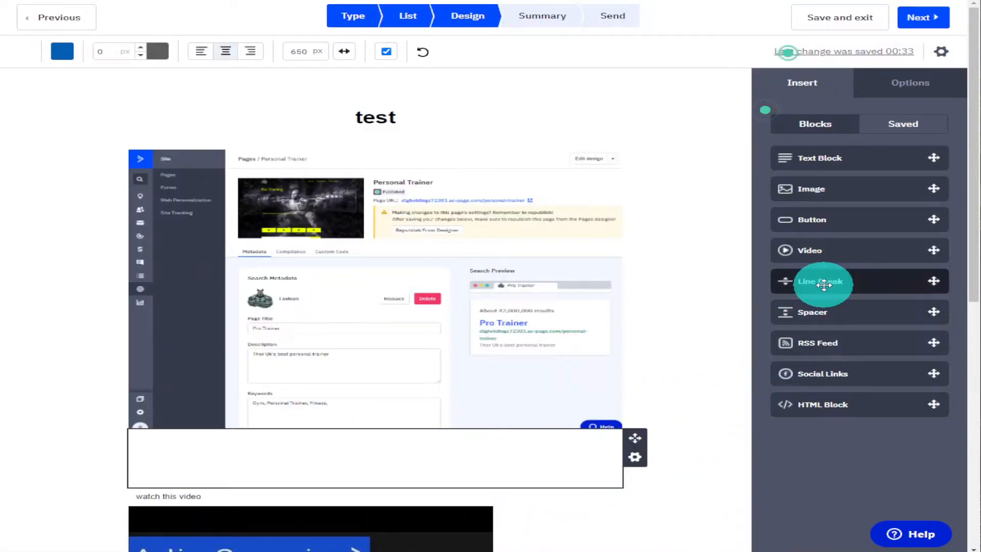
Add a second image block to the right of the existing image in the same row and select it.
{"action": "mouse_move", "coordinate": [970, 228]}
{"action": "left_mouse_down"}
{"action": "mouse_move", "coordinate": [972, 428]}
{"action": "mouse_move", "coordinate": [956, 313]}
{"action": "mouse_move", "coordinate": [960, 227]}
{"action": "left_mouse_up"}
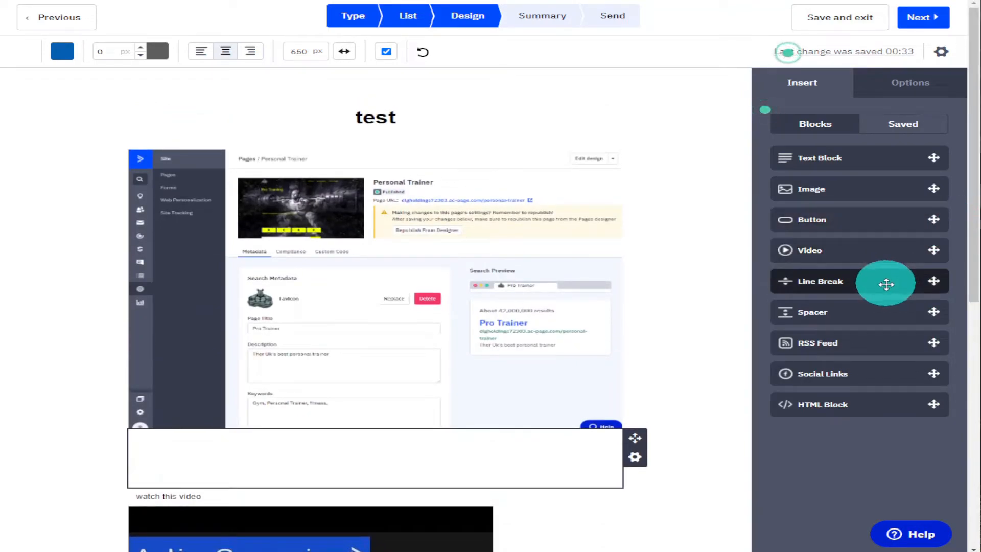
{"action": "left_click_drag", "start_coordinate": [902, 189], "coordinate": [582, 306]}
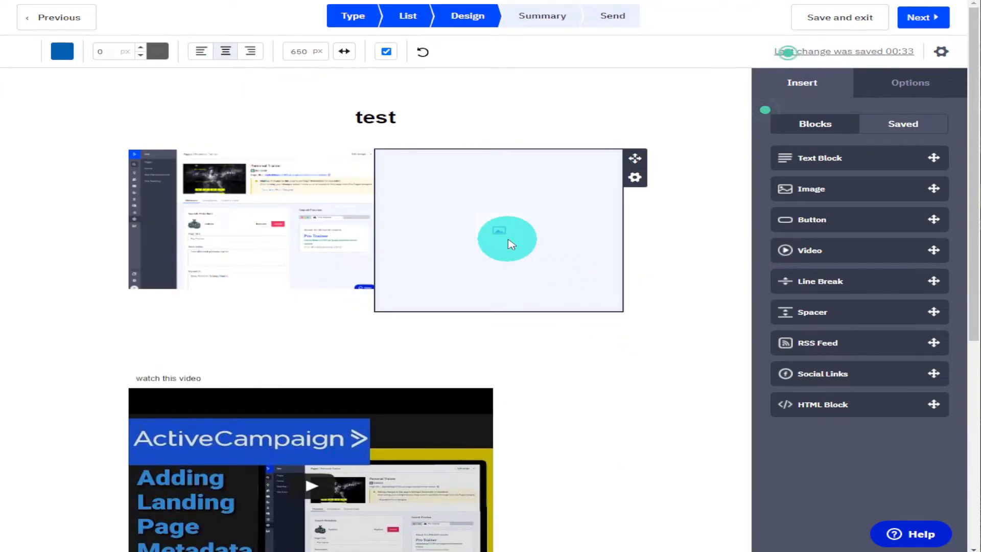
{"action": "left_click", "coordinate": [511, 245]}
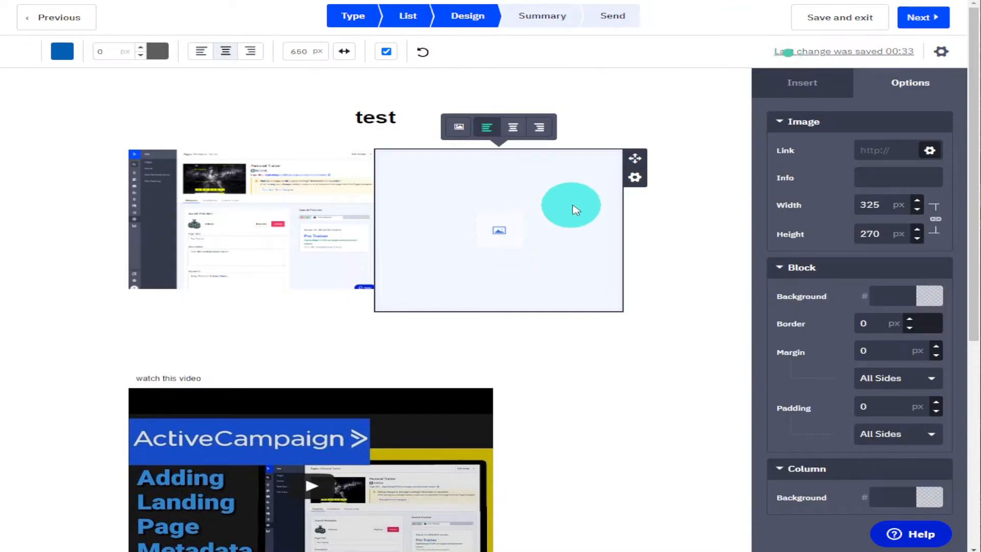
{"action": "left_click", "coordinate": [465, 132]}
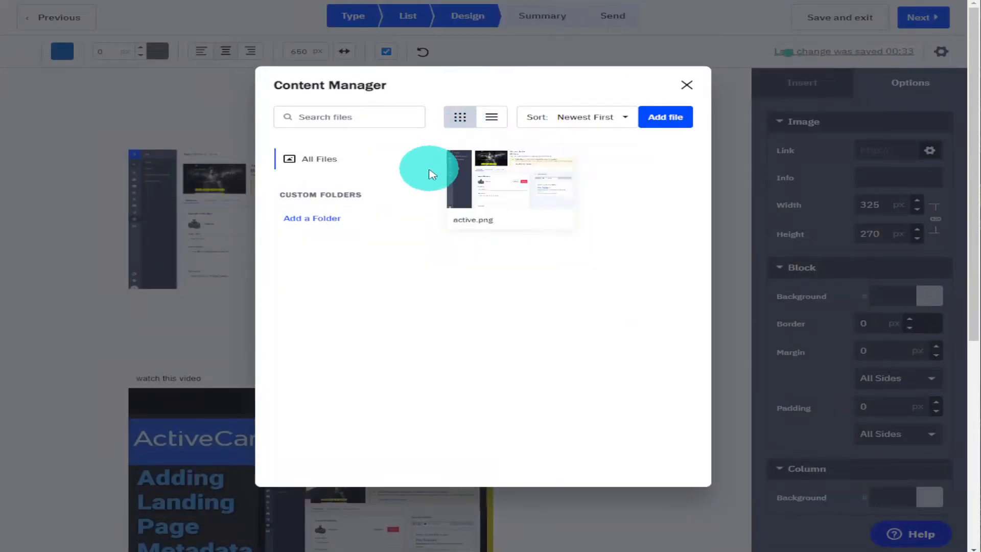
{"action": "left_click", "coordinate": [667, 122]}
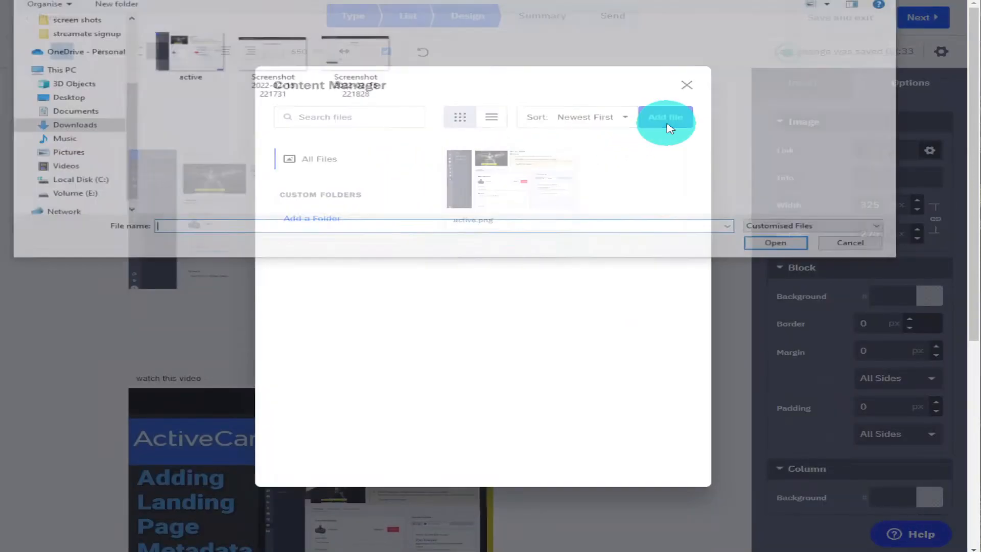
{"action": "left_click", "coordinate": [290, 83]}
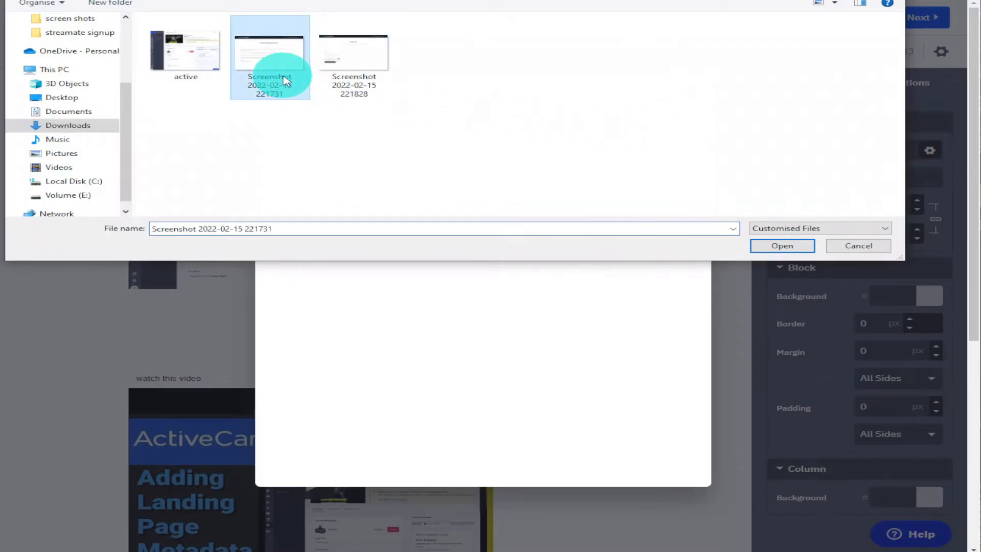
{"action": "left_click", "coordinate": [770, 247]}
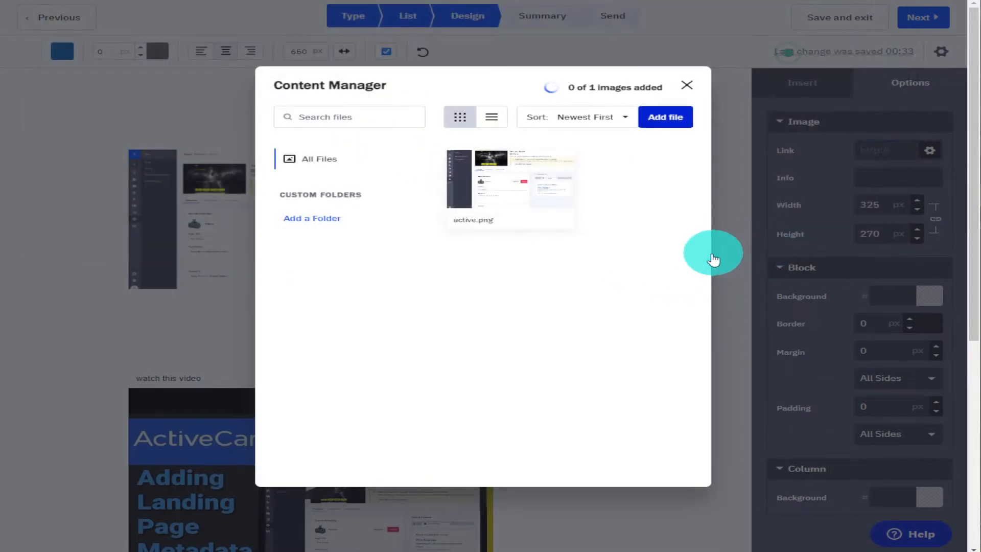
{"action": "mouse_move", "coordinate": [447, 200]}
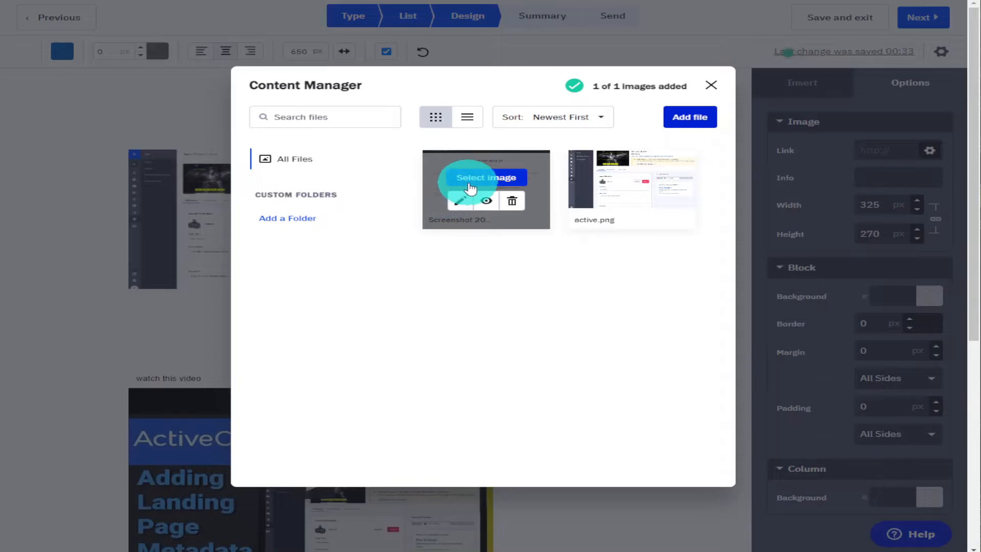
{"action": "left_click", "coordinate": [462, 178]}
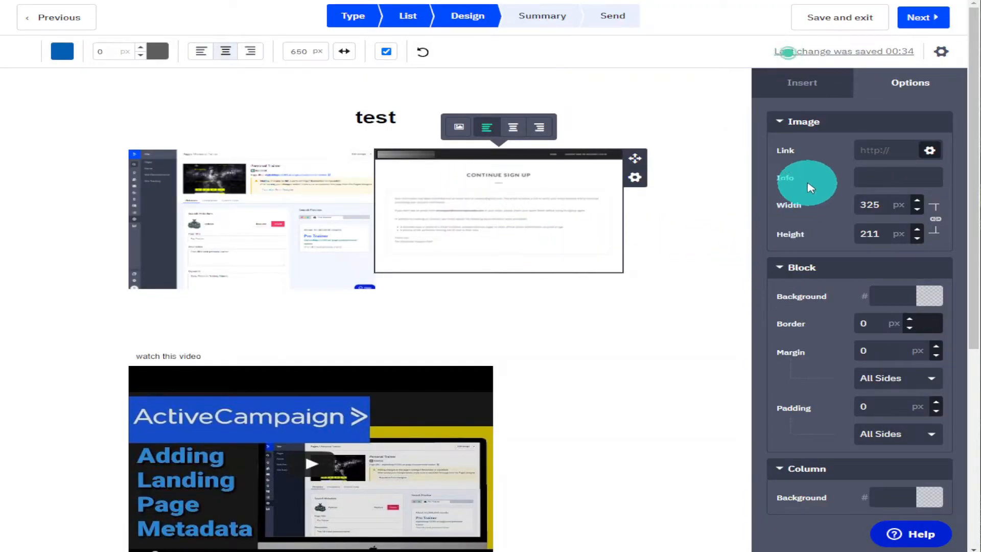
Insert a spacer block between the two images in the same row.
{"action": "left_click", "coordinate": [801, 84]}
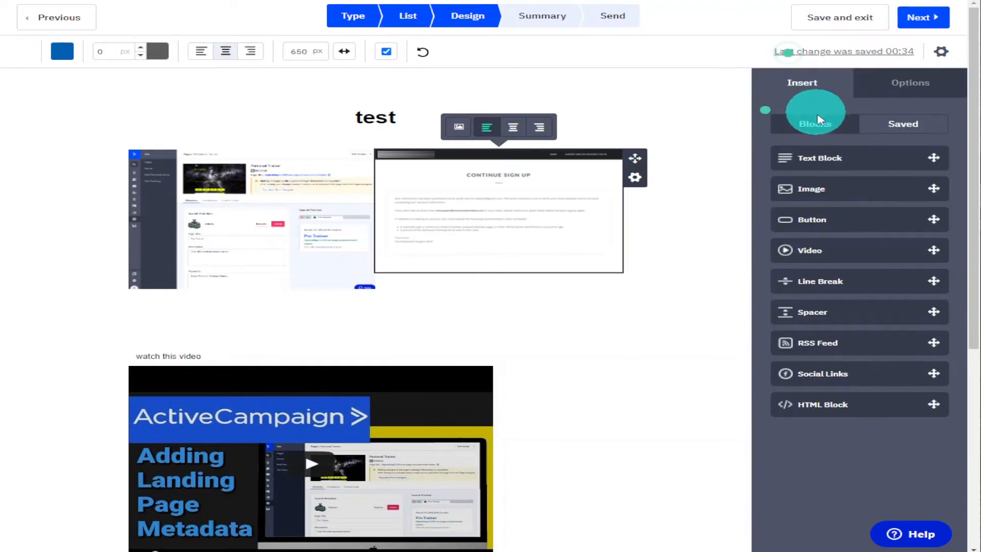
{"action": "left_click", "coordinate": [874, 307]}
{"action": "left_click_drag", "start_coordinate": [874, 307], "coordinate": [486, 197]}
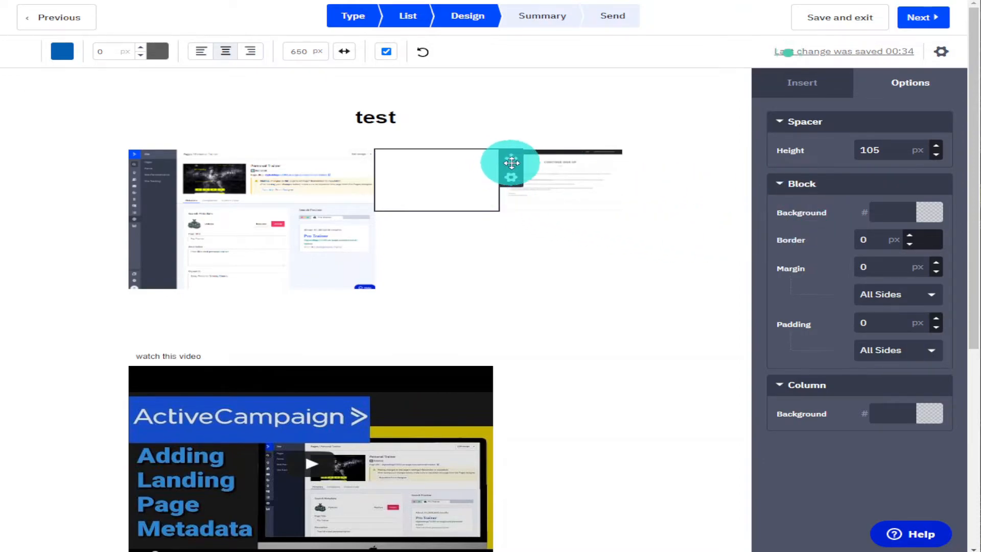
Select the sign-up screenshot image and widen it toward the first image, narrowing the spacer between them.
{"action": "mouse_move", "coordinate": [562, 189]}
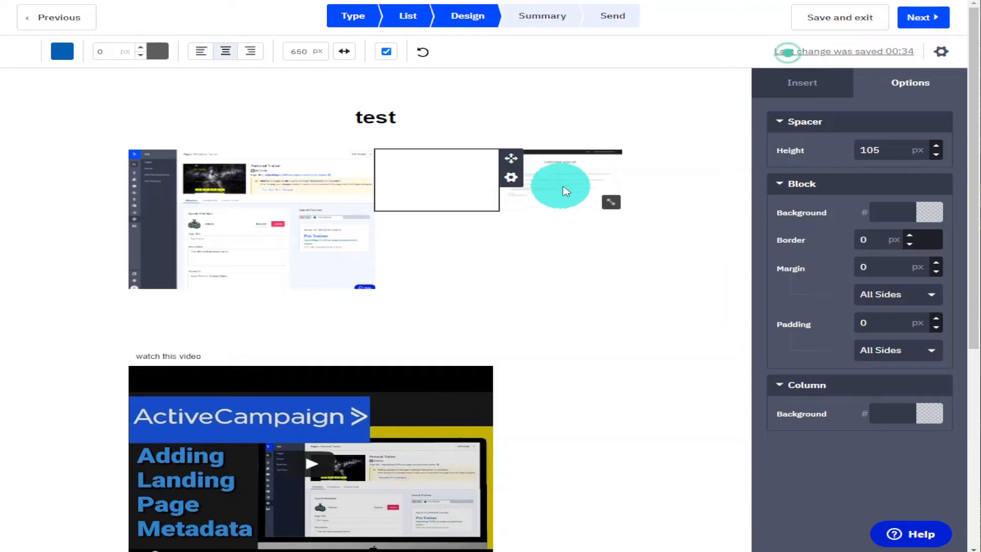
{"action": "left_click", "coordinate": [606, 202]}
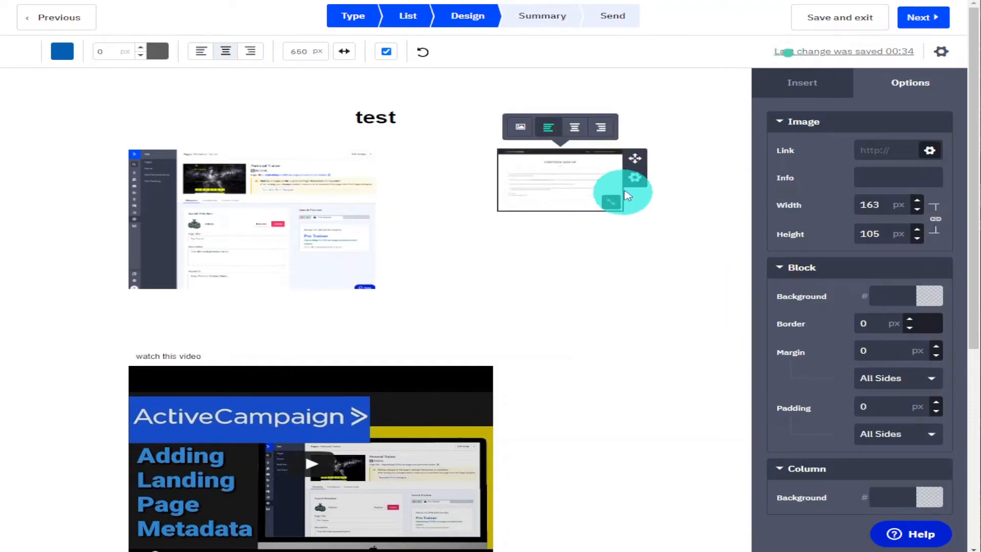
{"action": "left_click_drag", "start_coordinate": [620, 203], "coordinate": [631, 223]}
{"action": "left_click_drag", "start_coordinate": [498, 210], "coordinate": [433, 216]}
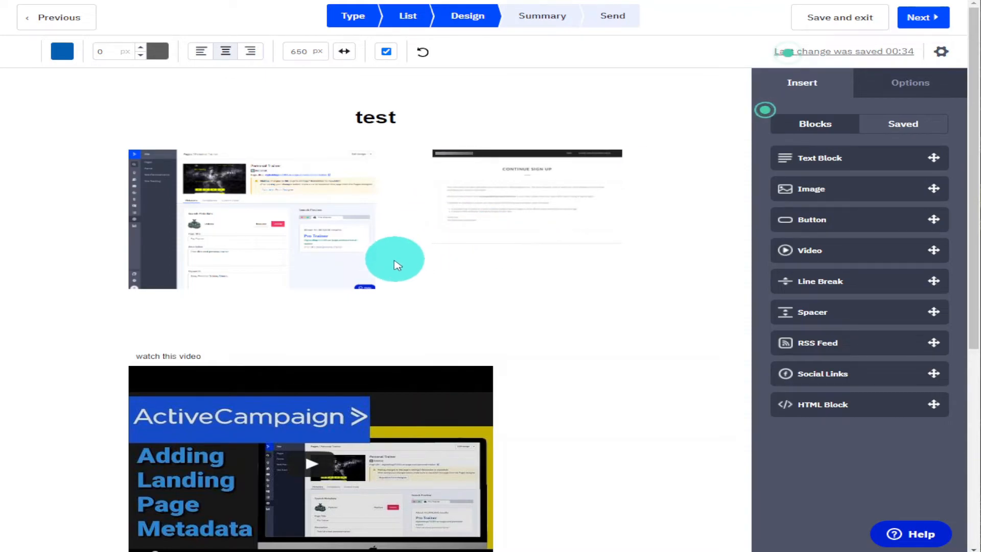
Shrink the first image to about 225 px wide and add a text block centered just below the image row.
{"action": "left_click", "coordinate": [366, 275]}
{"action": "left_click_drag", "start_coordinate": [374, 241], "coordinate": [297, 229]}
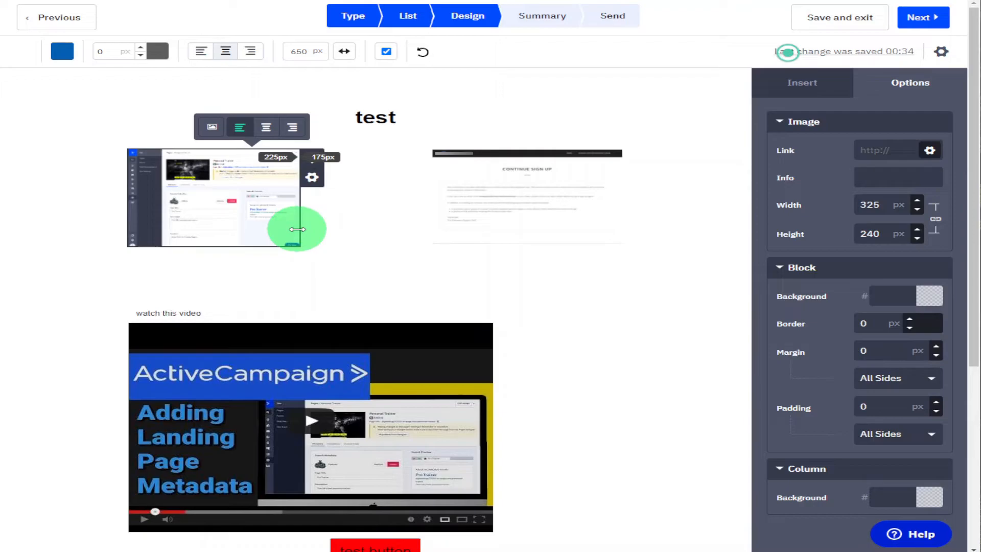
{"action": "left_click_drag", "start_coordinate": [298, 229], "coordinate": [297, 229]}
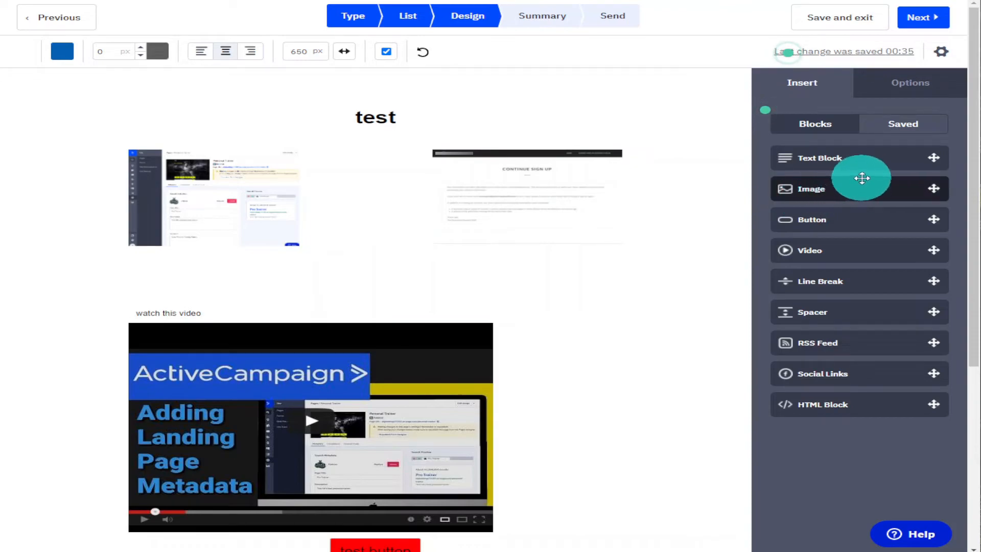
{"action": "mouse_move", "coordinate": [865, 166]}
{"action": "left_mouse_down"}
{"action": "mouse_move", "coordinate": [495, 211]}
{"action": "mouse_move", "coordinate": [355, 264]}
{"action": "left_mouse_up"}
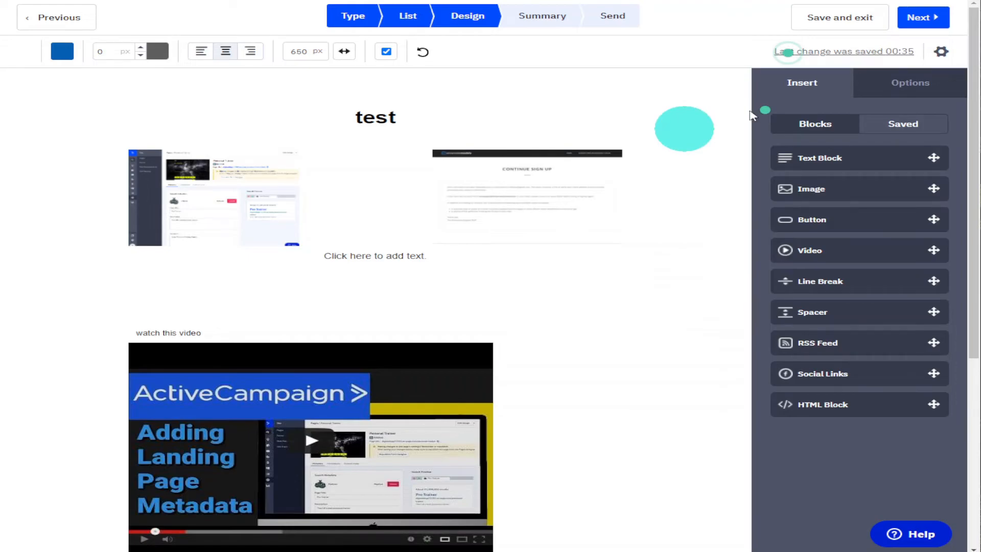
Proceed to the campaign summary and send a test email to the address already filled in.
{"action": "left_click", "coordinate": [923, 17]}
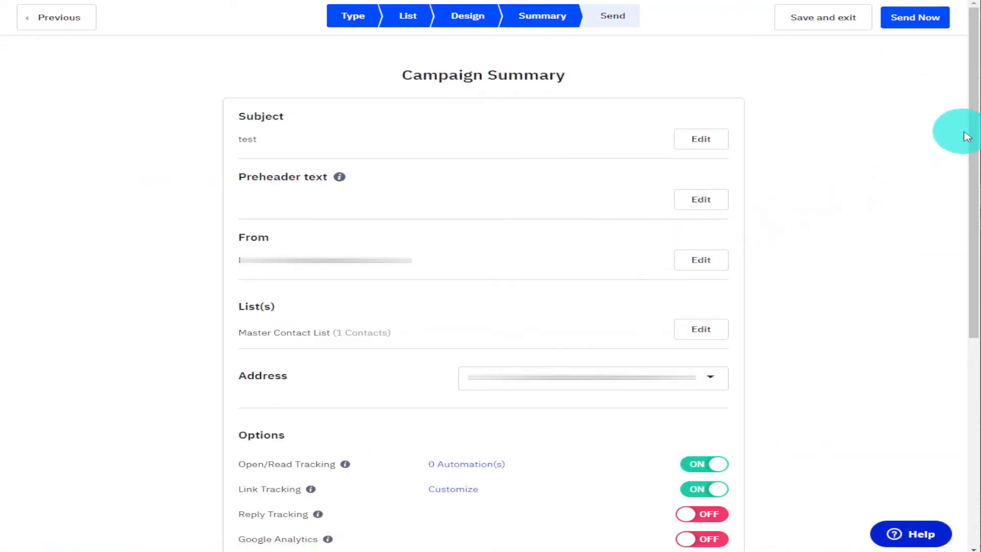
{"action": "left_click_drag", "start_coordinate": [973, 126], "coordinate": [934, 373]}
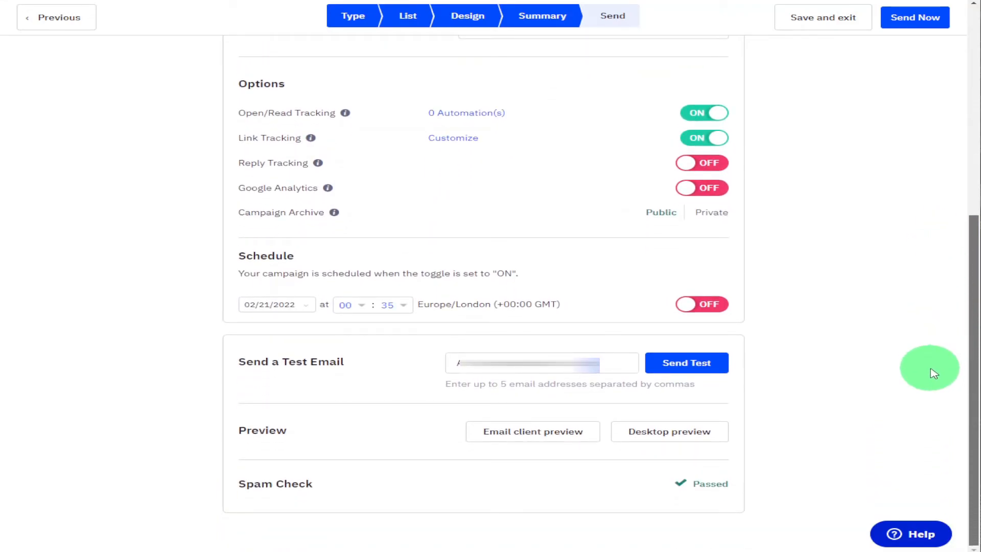
{"action": "left_click_drag", "start_coordinate": [930, 369], "coordinate": [930, 368]}
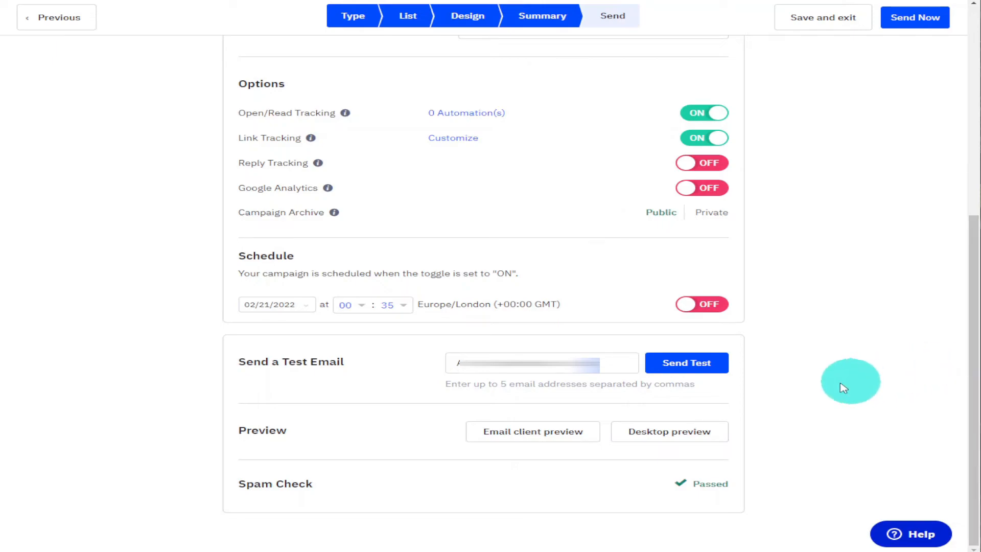
{"action": "left_click", "coordinate": [672, 371]}
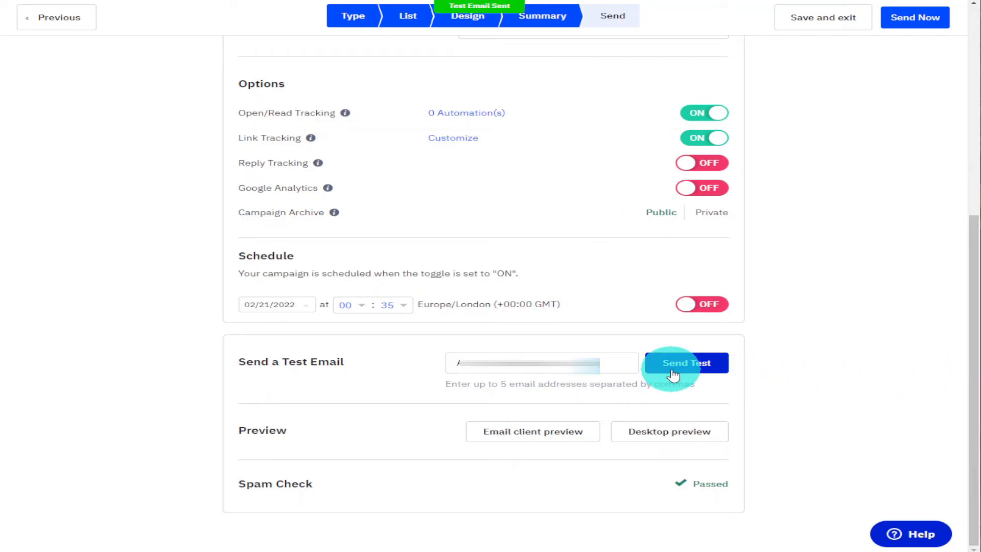
Send the campaign immediately, confirming the send, and open its report with the first-campaign tip dismissed.
{"action": "left_click", "coordinate": [943, 32]}
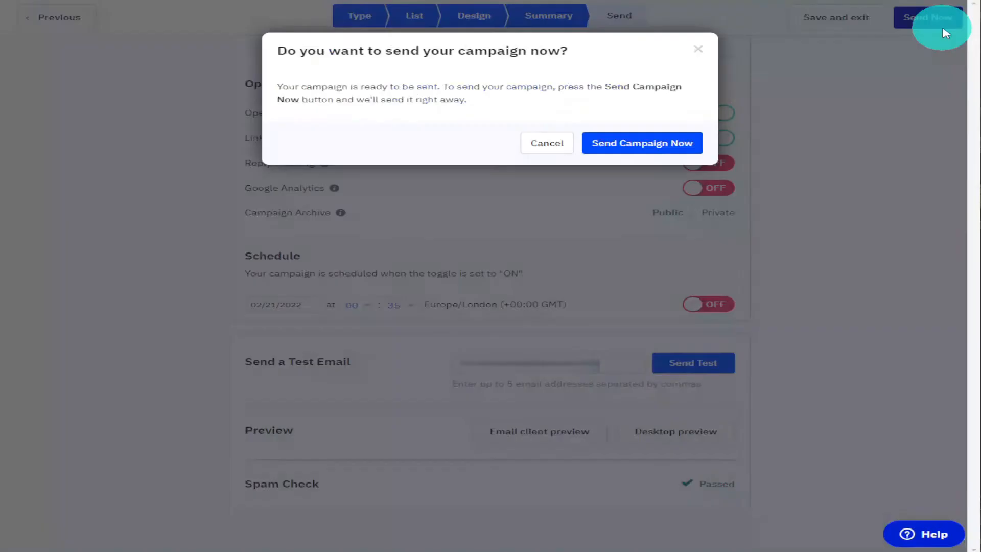
{"action": "left_click", "coordinate": [677, 148]}
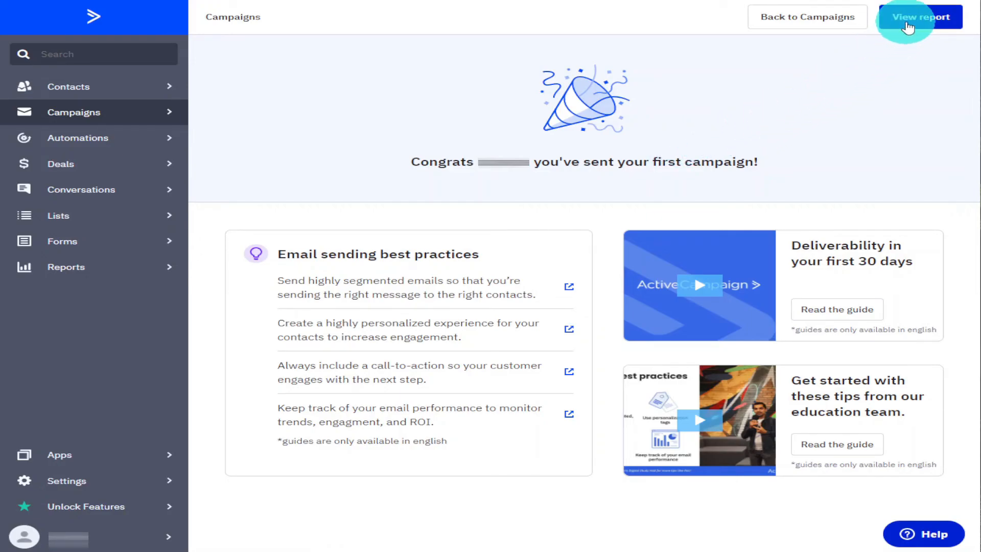
{"action": "left_click", "coordinate": [907, 22]}
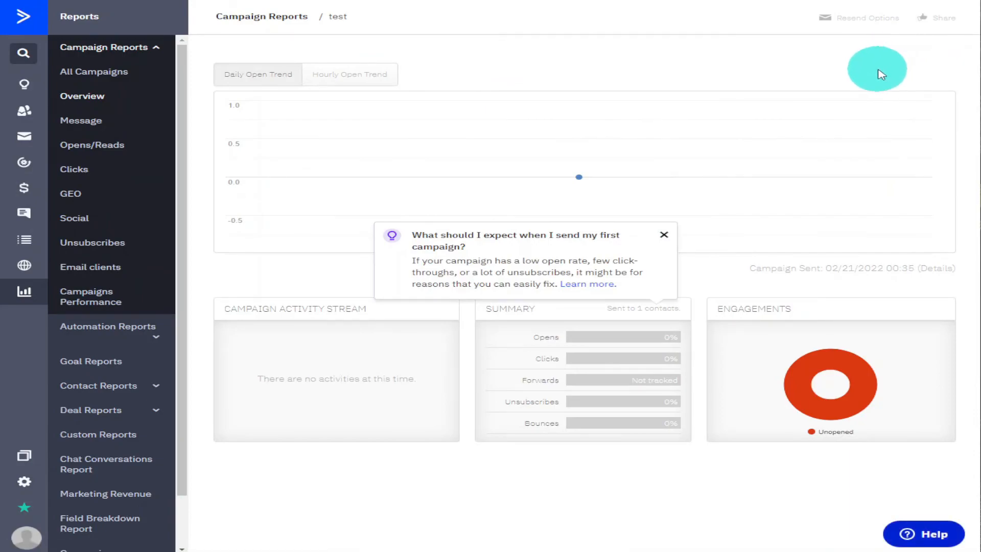
{"action": "left_click", "coordinate": [663, 235]}
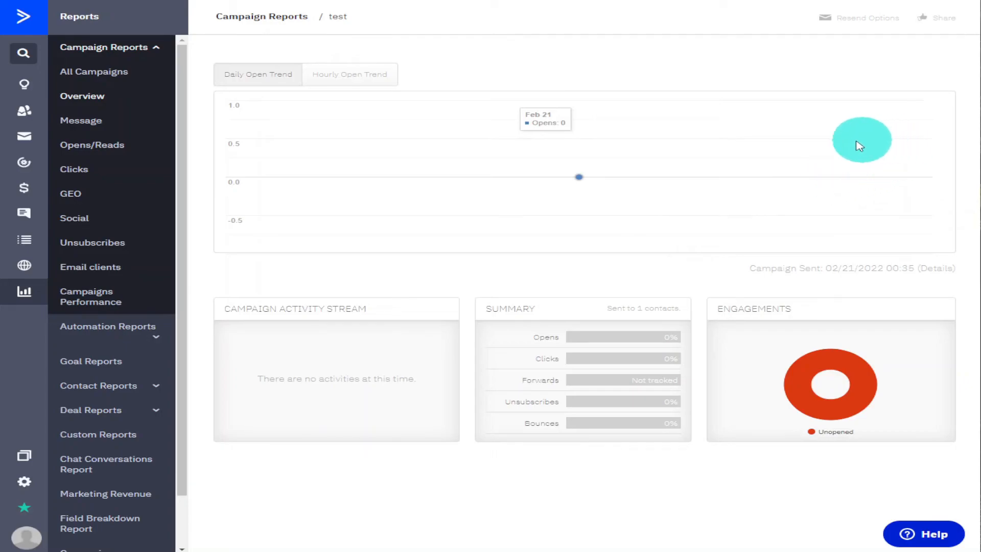
Return to the campaigns list and open the additional actions for the sent "test" campaign.
{"action": "left_click", "coordinate": [26, 139]}
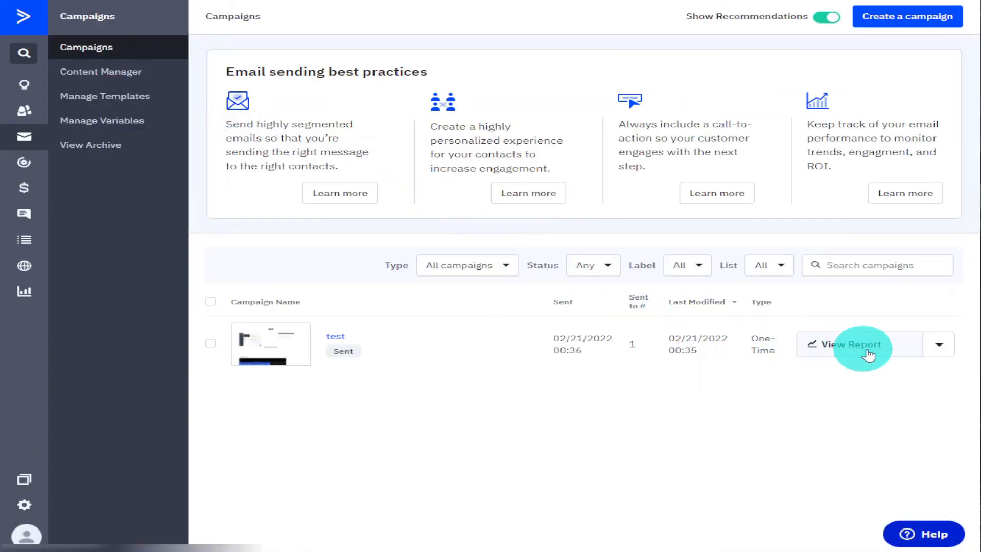
{"action": "left_click", "coordinate": [939, 346]}
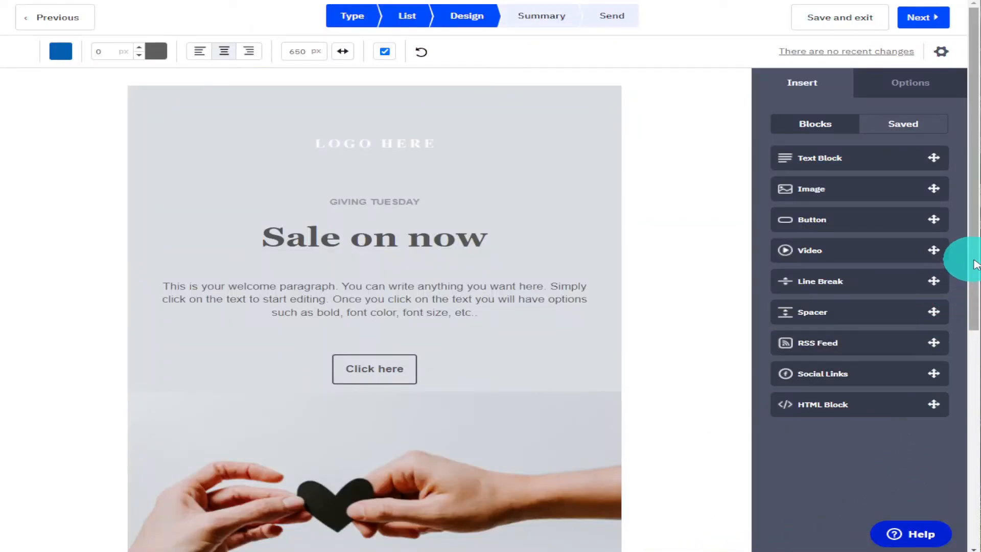
Review the "Sale on now" template email down to its footer and social icons.
{"action": "left_click_drag", "start_coordinate": [976, 264], "coordinate": [963, 455]}
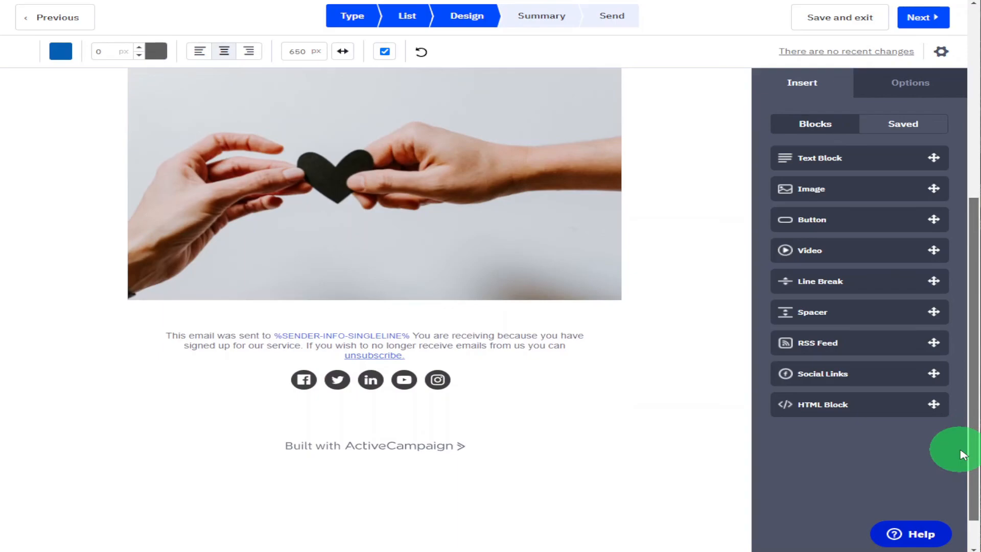